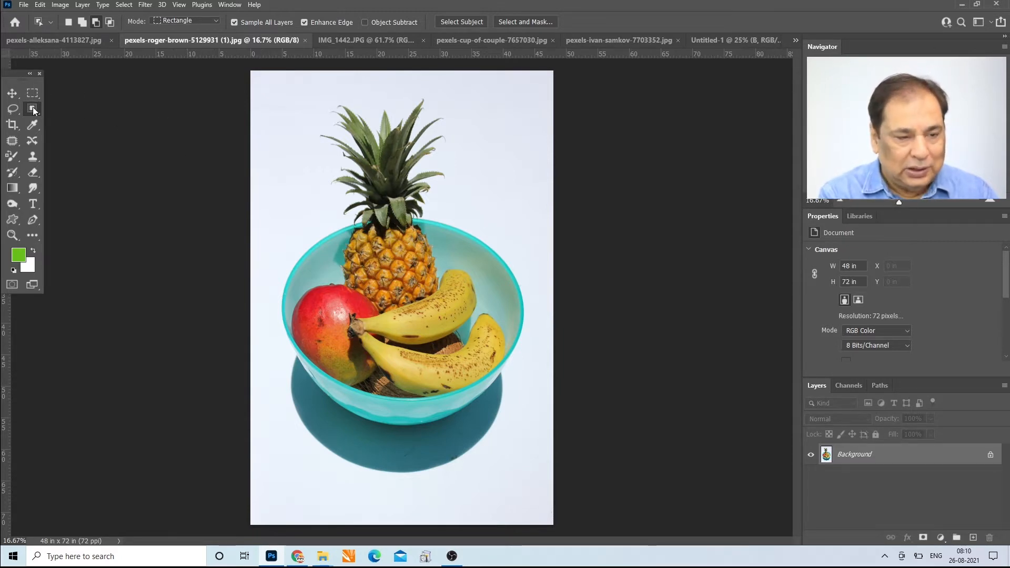
# Step: Select the fruit bowl and pineapple with the Object Selection tool in Rectangle mode, and clear the selection
pyautogui.rightClick(34, 110)
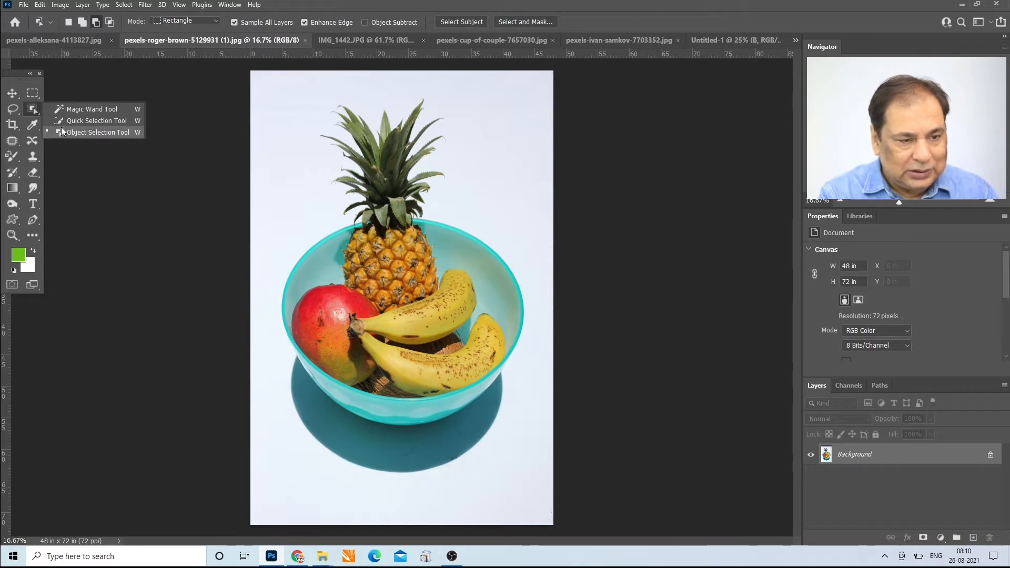
pyautogui.click(66, 133)
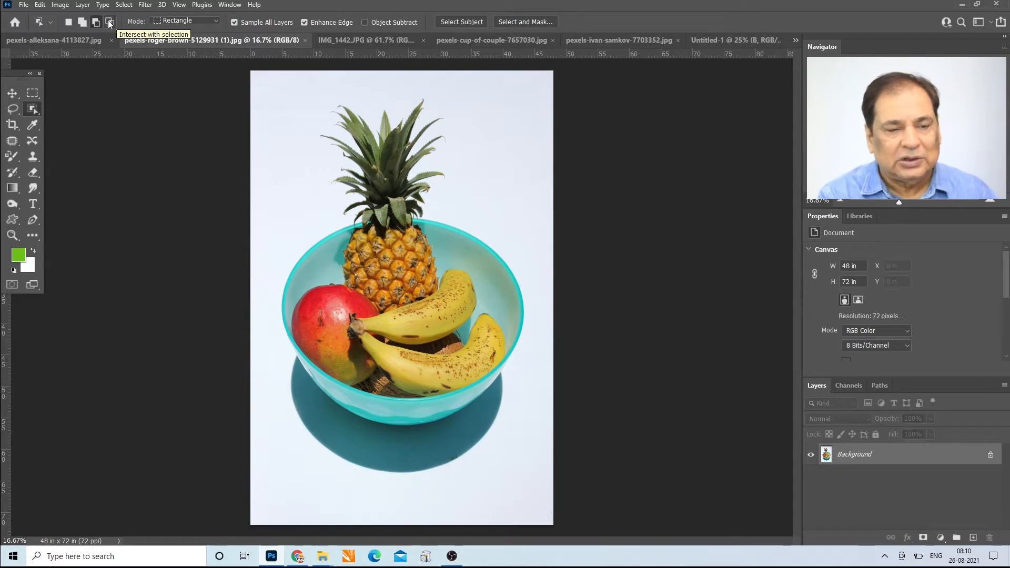
pyautogui.click(203, 20)
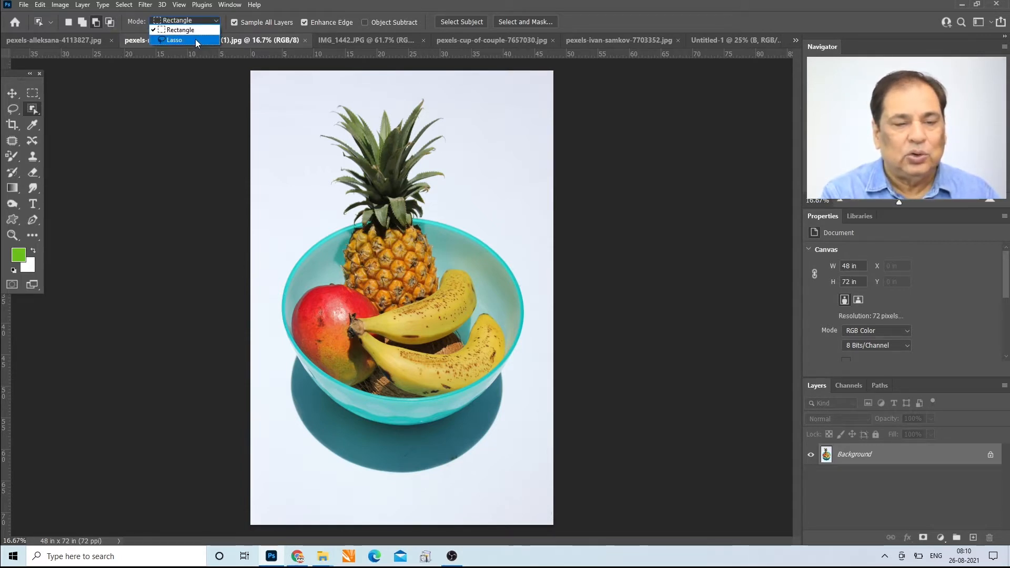
pyautogui.click(180, 29)
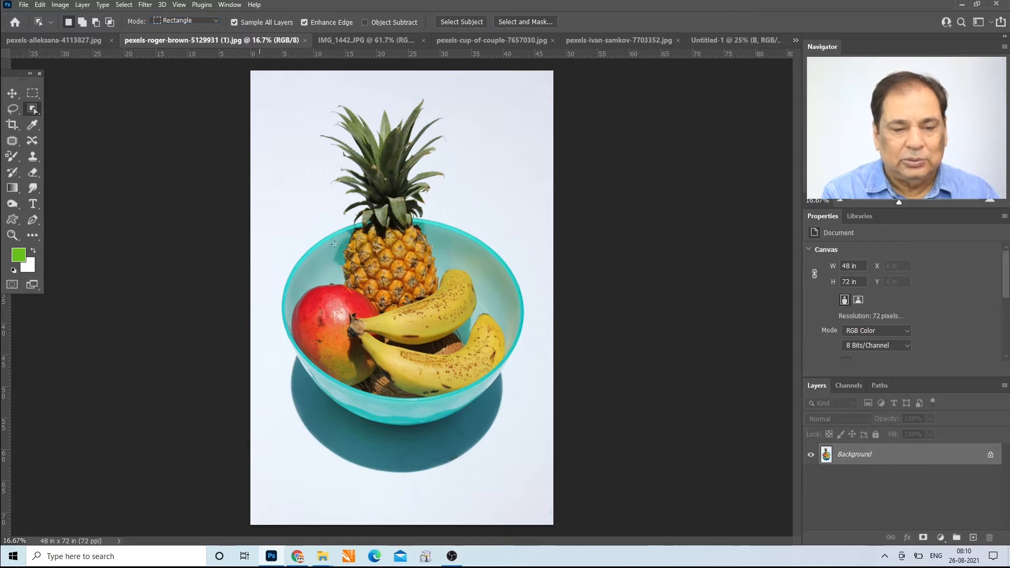
pyautogui.moveTo(259, 82); pyautogui.dragTo(553, 493)
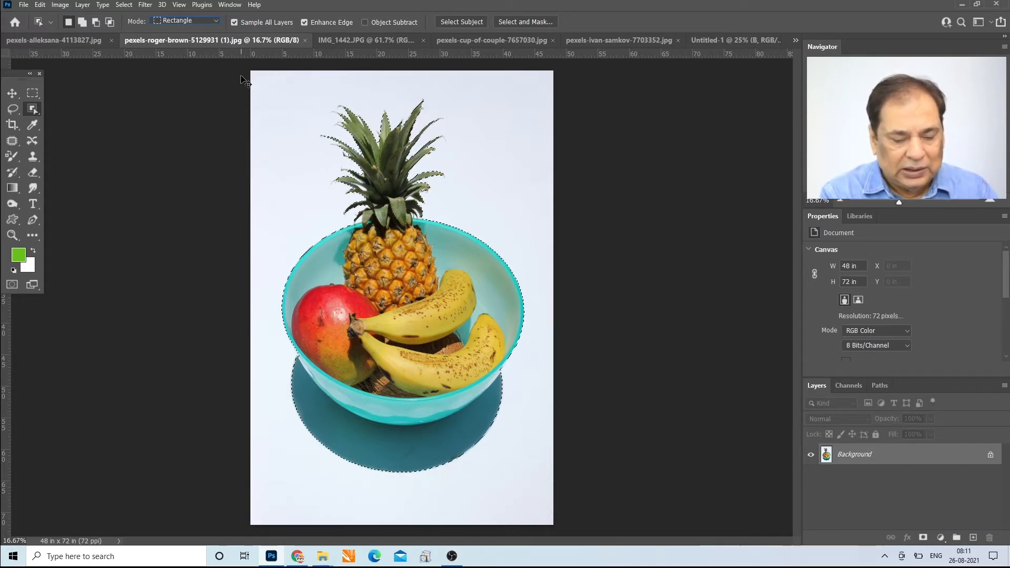
pyautogui.hotkey('ctrl', 'd')
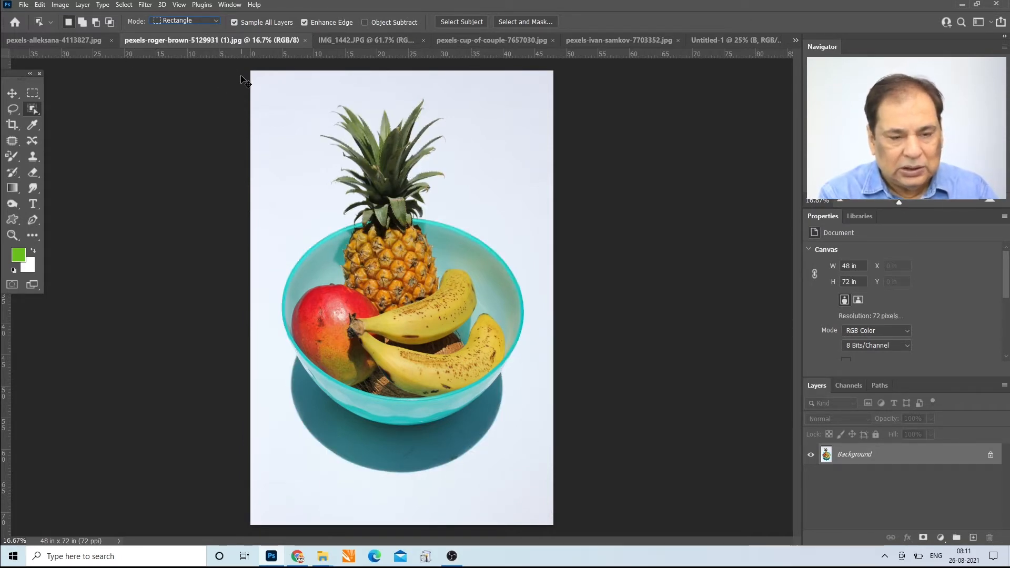
# Step: Set the Object Selection tool to Lasso mode and outline the fruit bowl and pineapple to select them
pyautogui.click(209, 21)
pyautogui.click(204, 39)
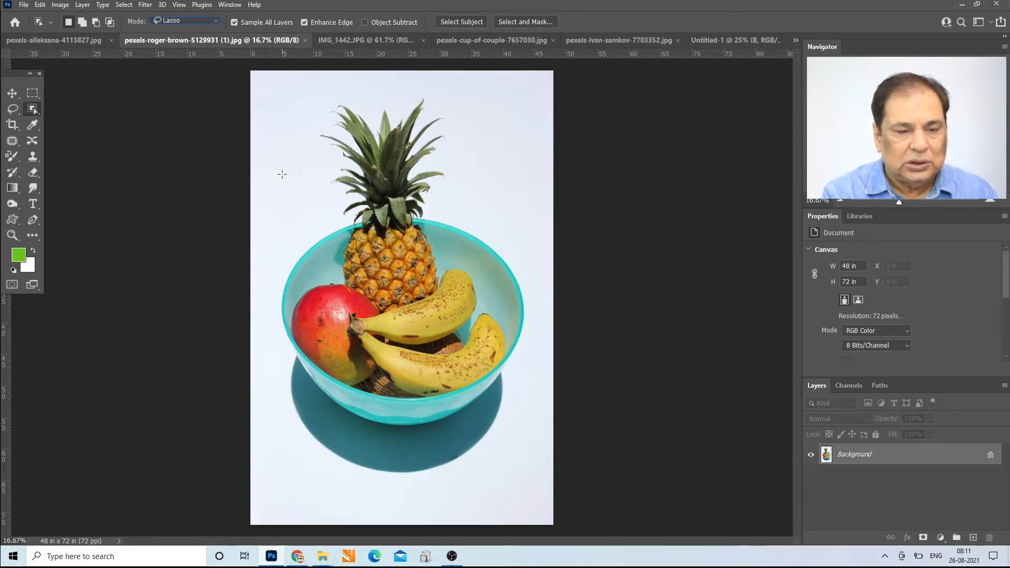
pyautogui.moveTo(277, 178)
pyautogui.mouseDown()
pyautogui.moveTo(291, 114)
pyautogui.moveTo(343, 85)
pyautogui.mouseUp()
pyautogui.moveTo(453, 94)
pyautogui.mouseDown()
pyautogui.moveTo(492, 144)
pyautogui.moveTo(507, 205)
pyautogui.mouseUp()
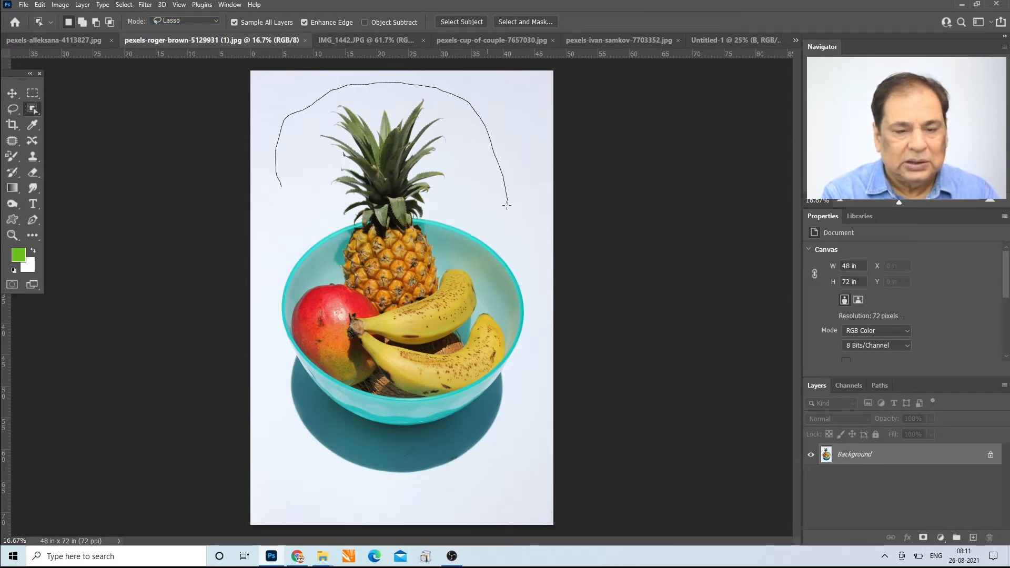
pyautogui.moveTo(536, 277); pyautogui.dragTo(536, 333)
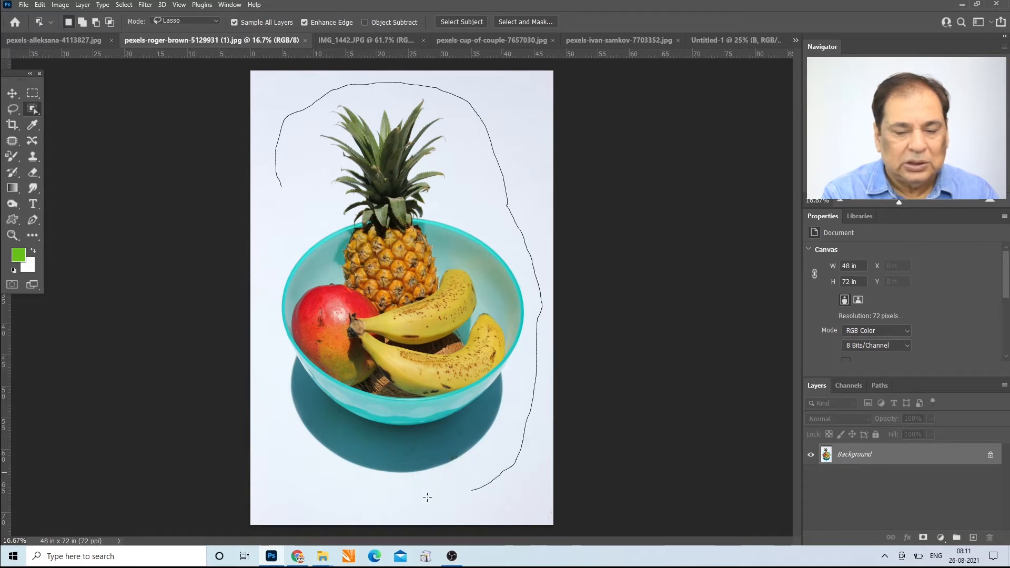
pyautogui.moveTo(256, 401); pyautogui.dragTo(282, 187)
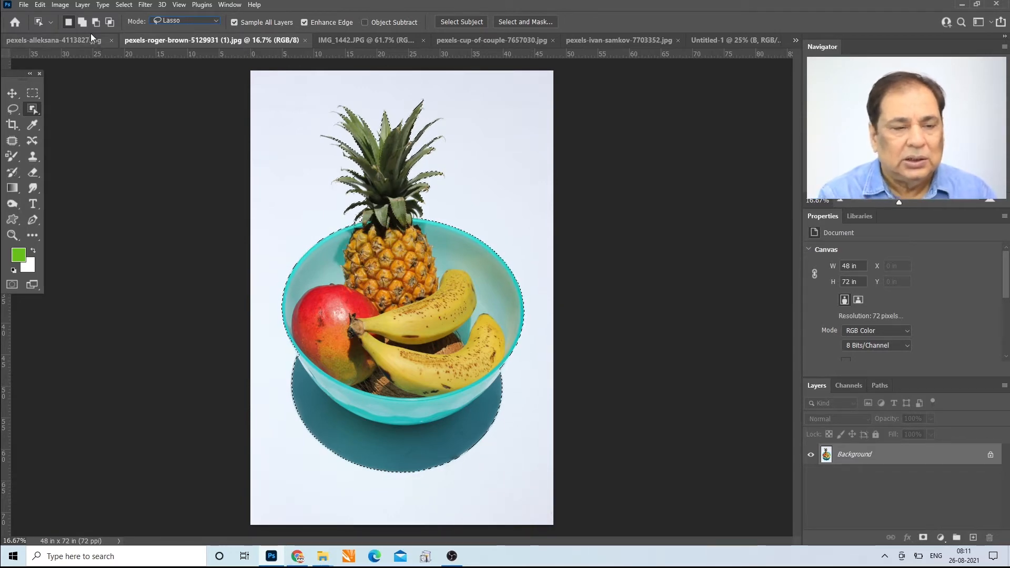
# Step: In the papaya image, select the whole fruit group by drawing a closed lasso outline around all the fruit
pyautogui.click(73, 37)
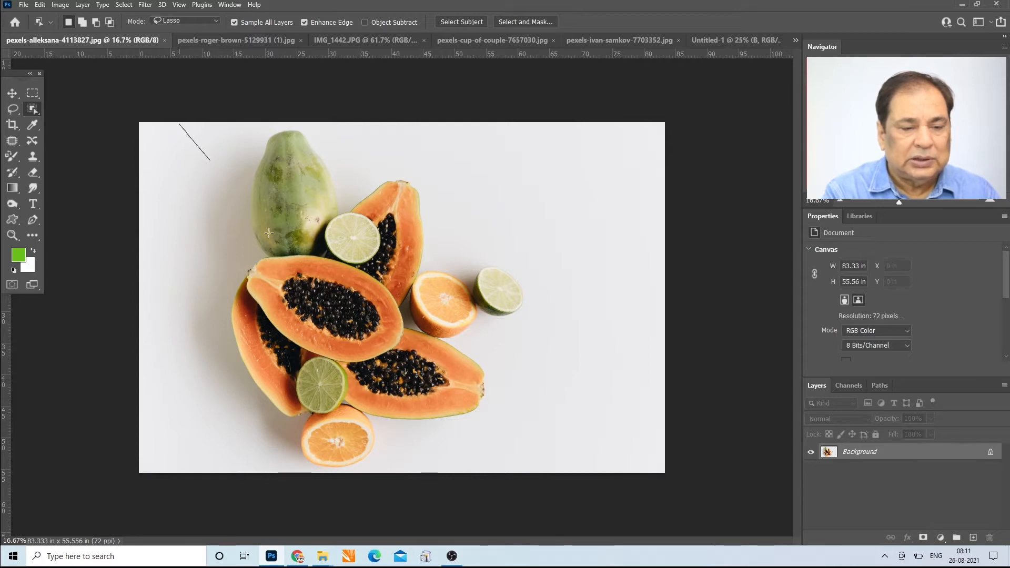
pyautogui.moveTo(269, 233); pyautogui.dragTo(416, 420)
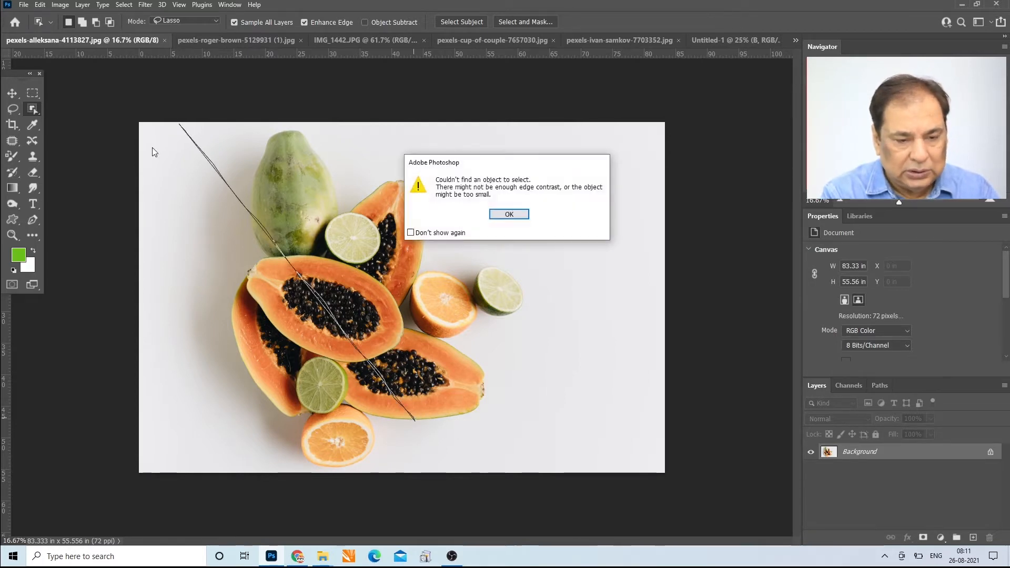
pyautogui.click(509, 214)
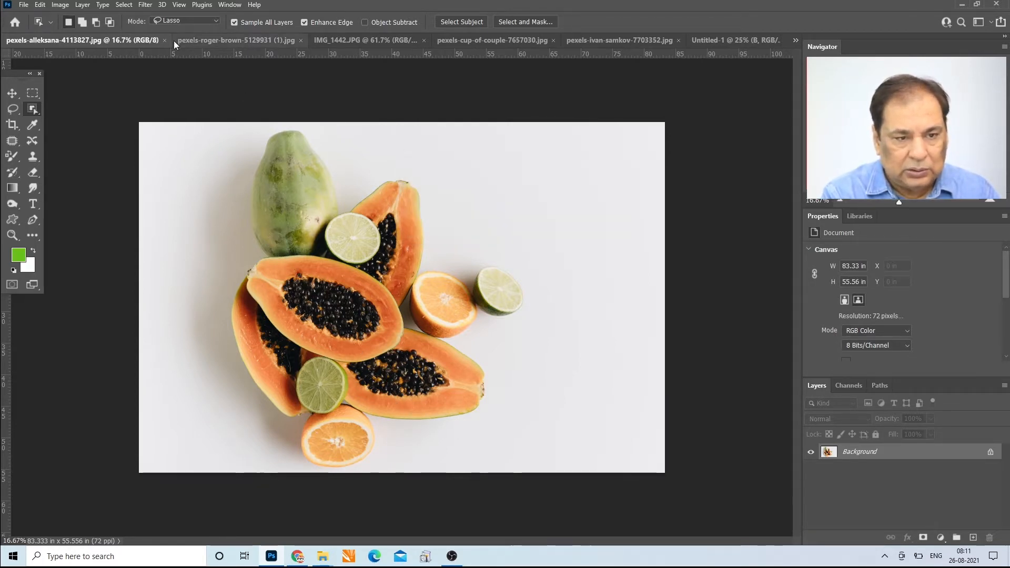
pyautogui.moveTo(276, 115)
pyautogui.mouseDown()
pyautogui.moveTo(345, 154)
pyautogui.moveTo(445, 151)
pyautogui.moveTo(510, 213)
pyautogui.moveTo(542, 301)
pyautogui.mouseUp()
pyautogui.moveTo(506, 403)
pyautogui.mouseDown()
pyautogui.moveTo(462, 456)
pyautogui.moveTo(419, 478)
pyautogui.moveTo(318, 491)
pyautogui.moveTo(207, 396)
pyautogui.moveTo(178, 320)
pyautogui.moveTo(181, 280)
pyautogui.mouseUp()
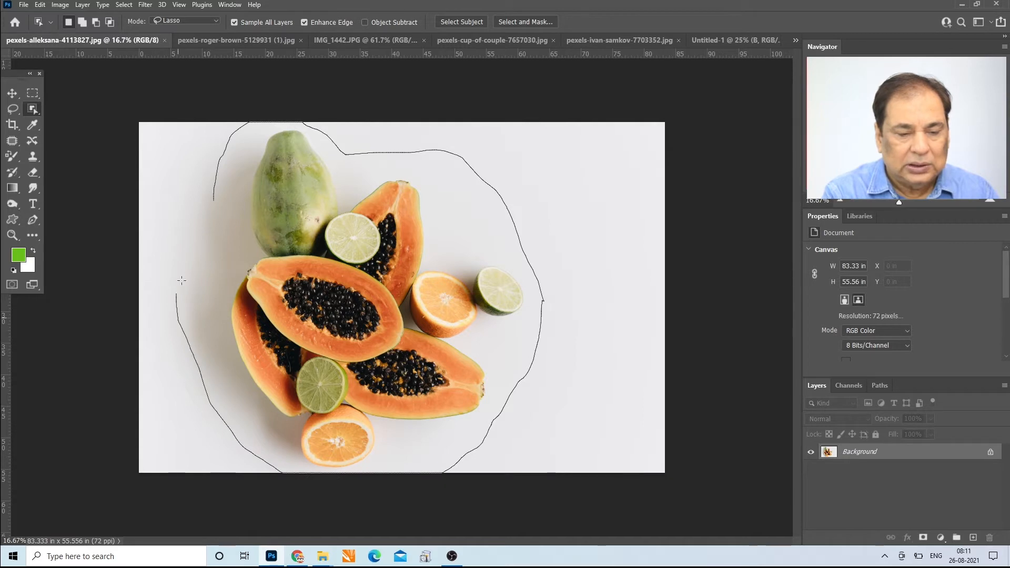
pyautogui.moveTo(208, 230); pyautogui.dragTo(213, 200)
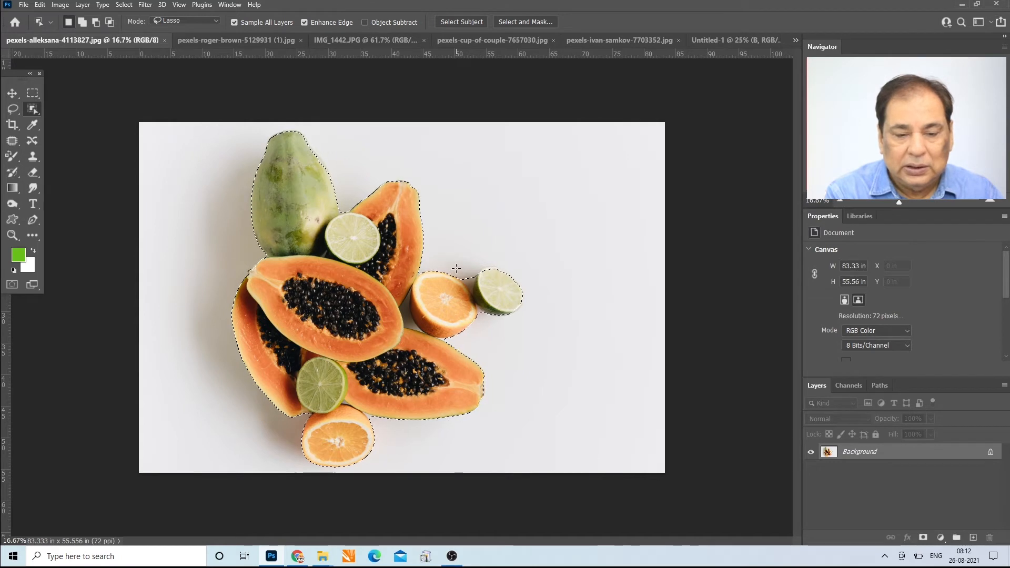
# Step: Try adding to and subtracting from the selection with lasso outlines around the gap between the orange half and the lime
pyautogui.moveTo(478, 296); pyautogui.dragTo(480, 262)
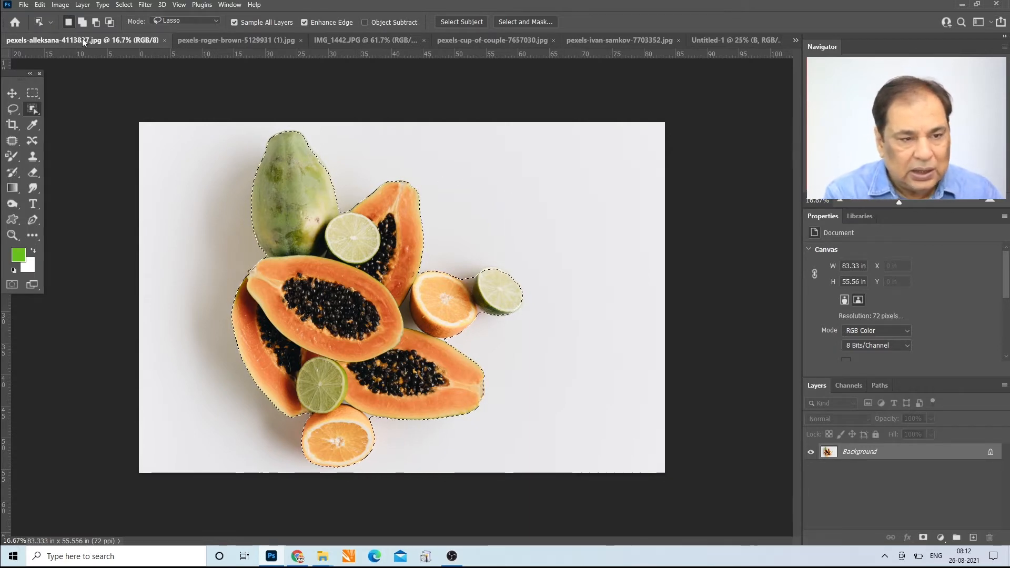
pyautogui.click(82, 22)
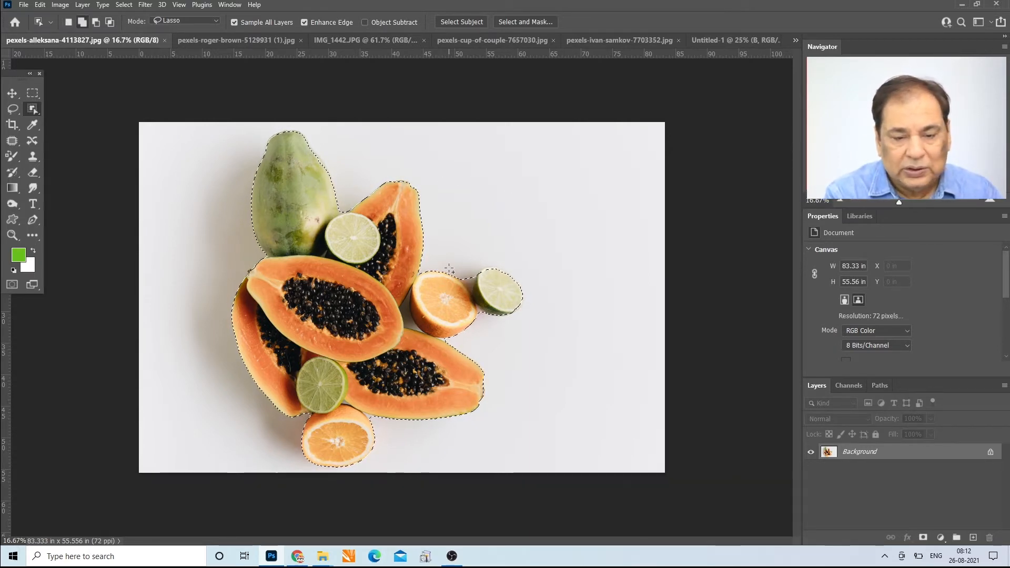
pyautogui.moveTo(450, 270)
pyautogui.mouseDown()
pyautogui.moveTo(470, 298)
pyautogui.moveTo(481, 256)
pyautogui.mouseUp()
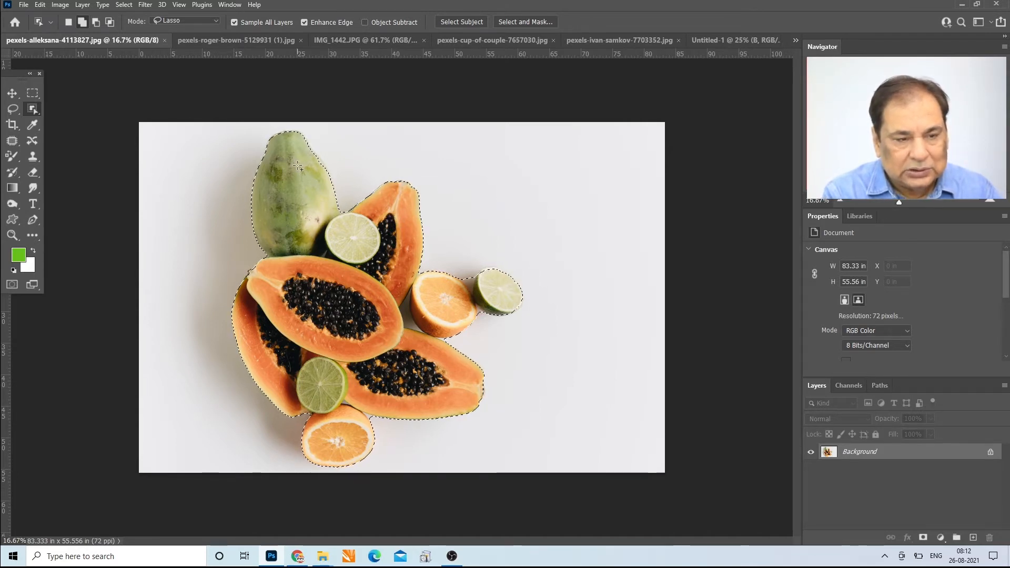
pyautogui.click(96, 23)
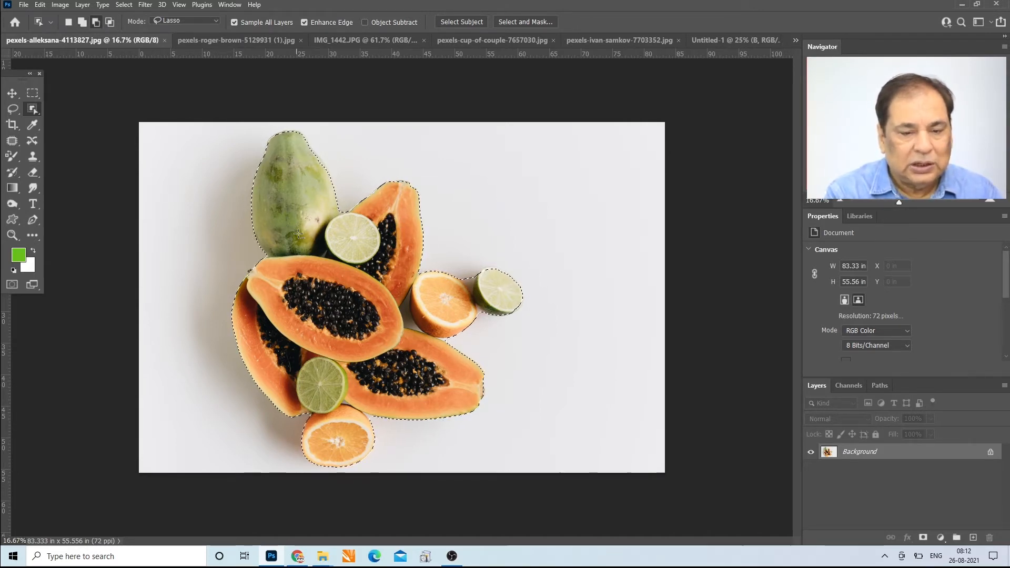
pyautogui.moveTo(454, 268)
pyautogui.mouseDown()
pyautogui.moveTo(474, 302)
pyautogui.moveTo(480, 264)
pyautogui.mouseUp()
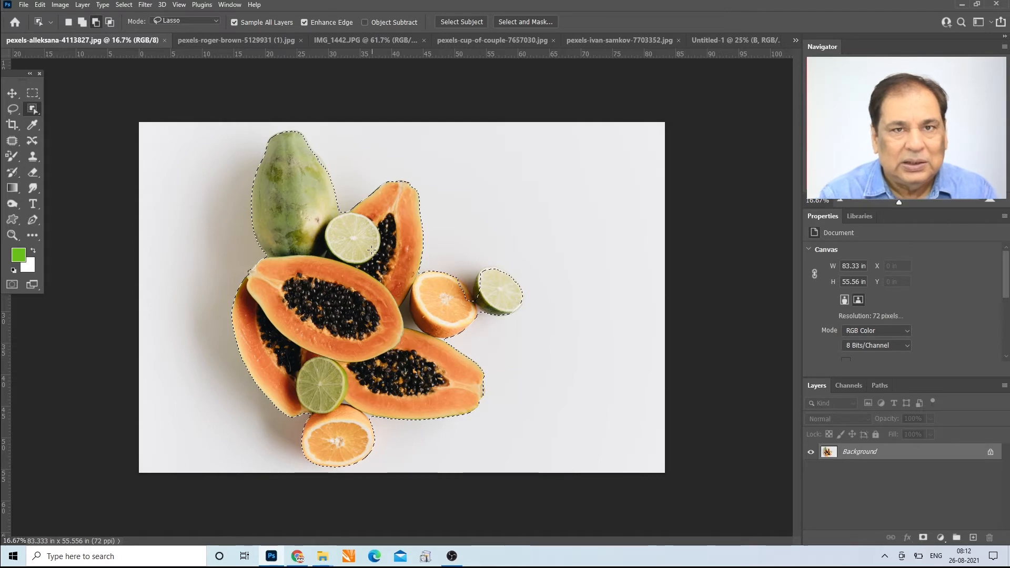
# Step: Enable Object Subtract and lasso the gaps on both sides of the orange half to remove the background from the selection
pyautogui.click(365, 23)
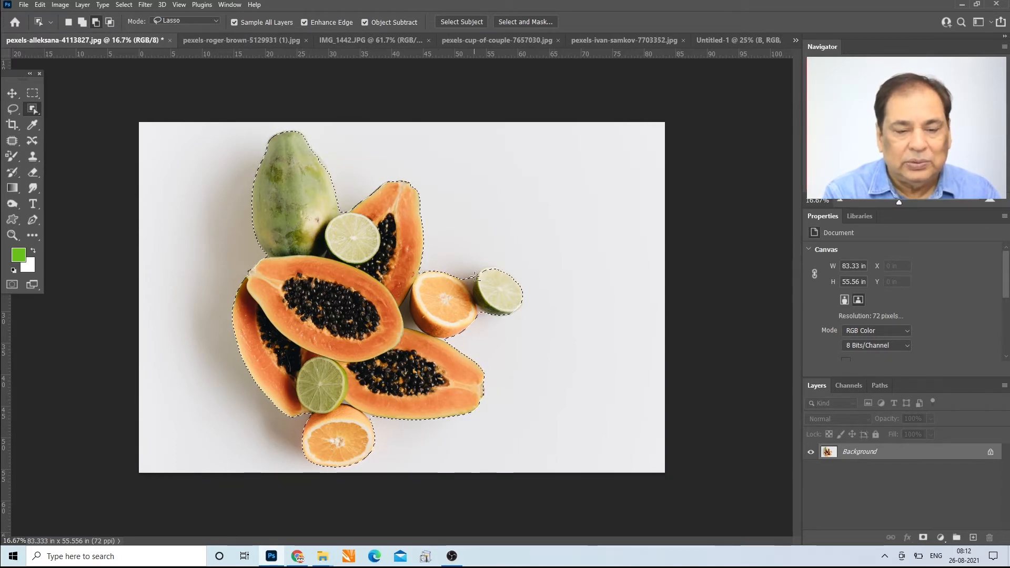
pyautogui.moveTo(454, 268)
pyautogui.mouseDown()
pyautogui.moveTo(459, 291)
pyautogui.moveTo(473, 298)
pyautogui.moveTo(481, 273)
pyautogui.moveTo(473, 263)
pyautogui.mouseUp()
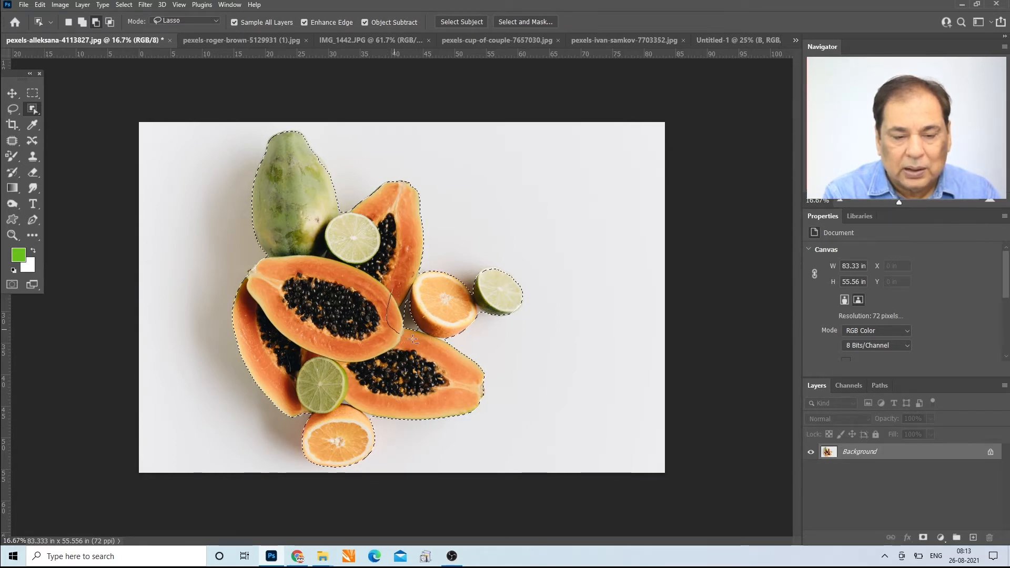
pyautogui.moveTo(420, 291); pyautogui.dragTo(405, 285)
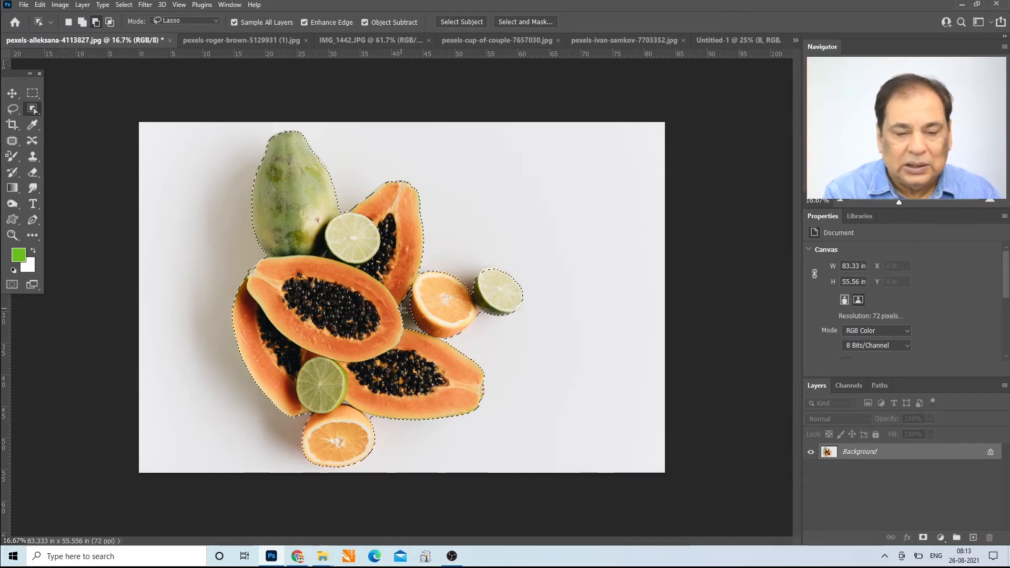
# Step: Disable Object Subtract, set the mode to Rectangle and subtract a rectangle spanning the gap between the orange half and the lime
pyautogui.click(365, 22)
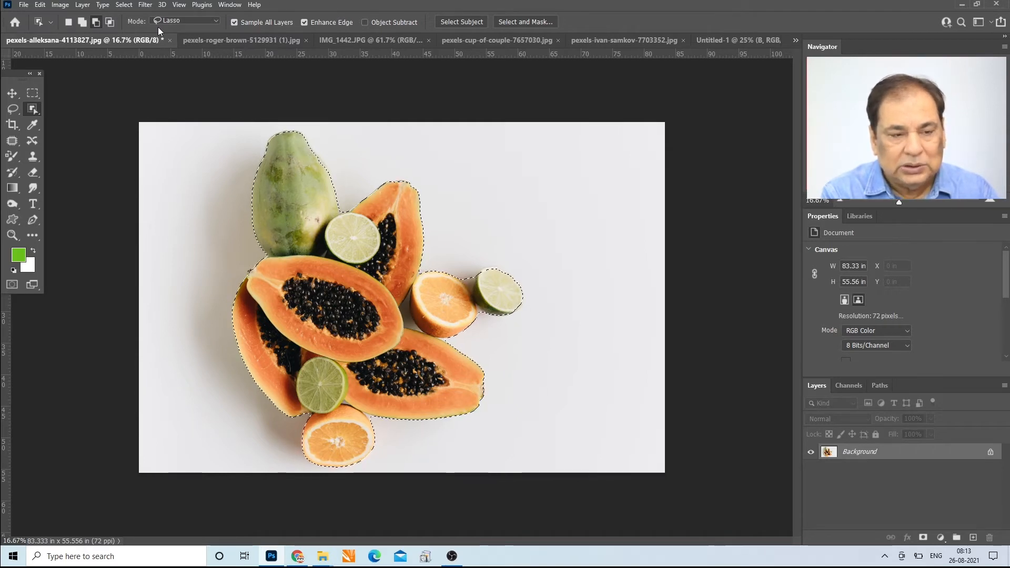
pyautogui.click(176, 21)
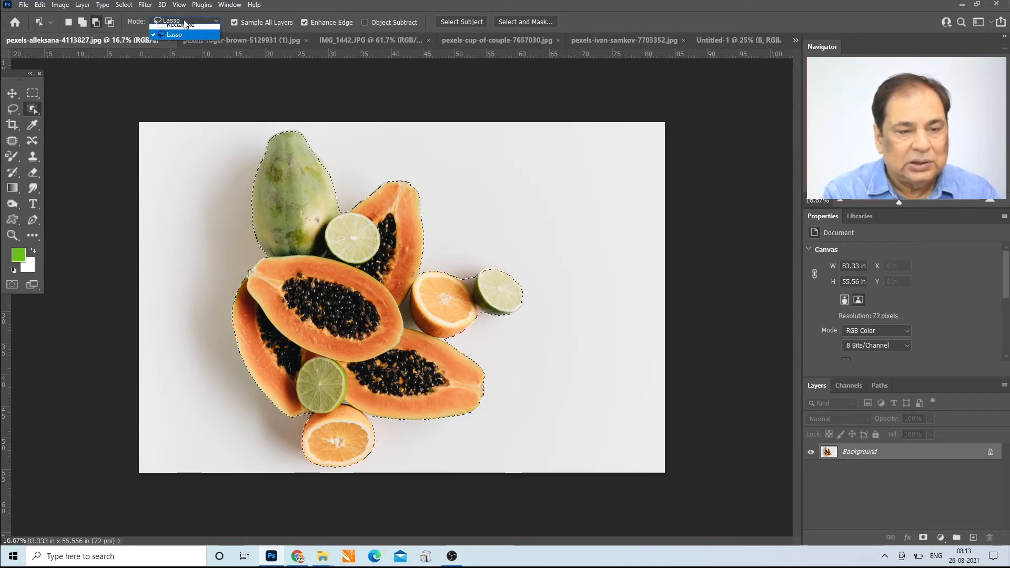
pyautogui.click(182, 29)
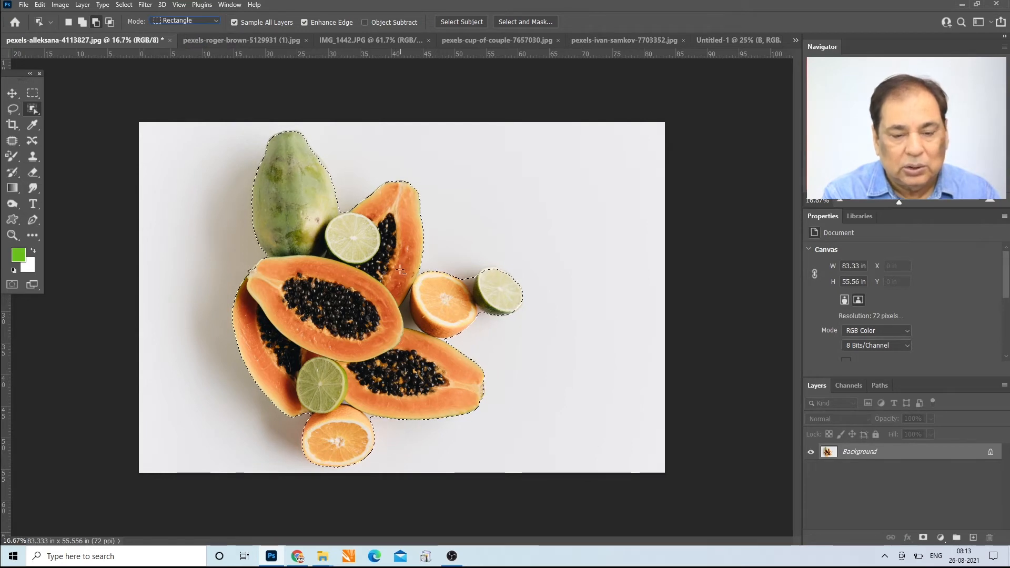
pyautogui.moveTo(447, 254); pyautogui.dragTo(474, 288)
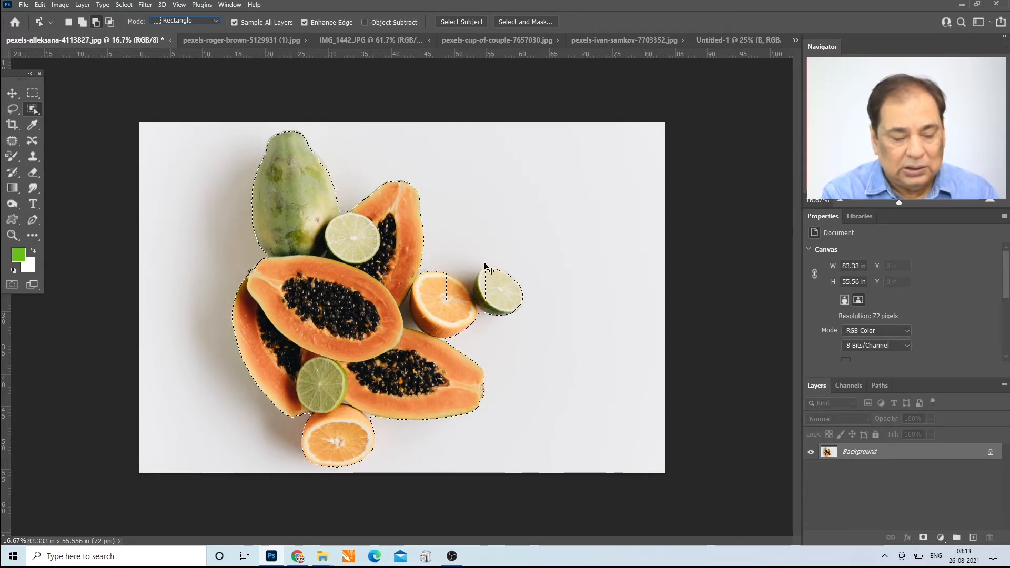
# Step: Re-enable Object Subtract and subtract the background gaps on both sides of the orange half using rectangles
pyautogui.click(365, 22)
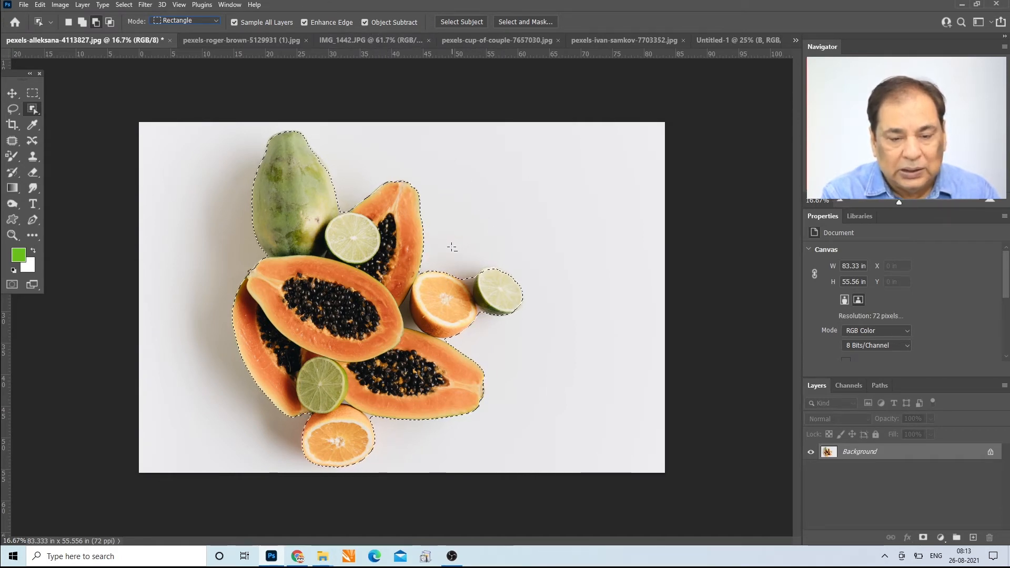
pyautogui.moveTo(470, 295); pyautogui.dragTo(490, 294)
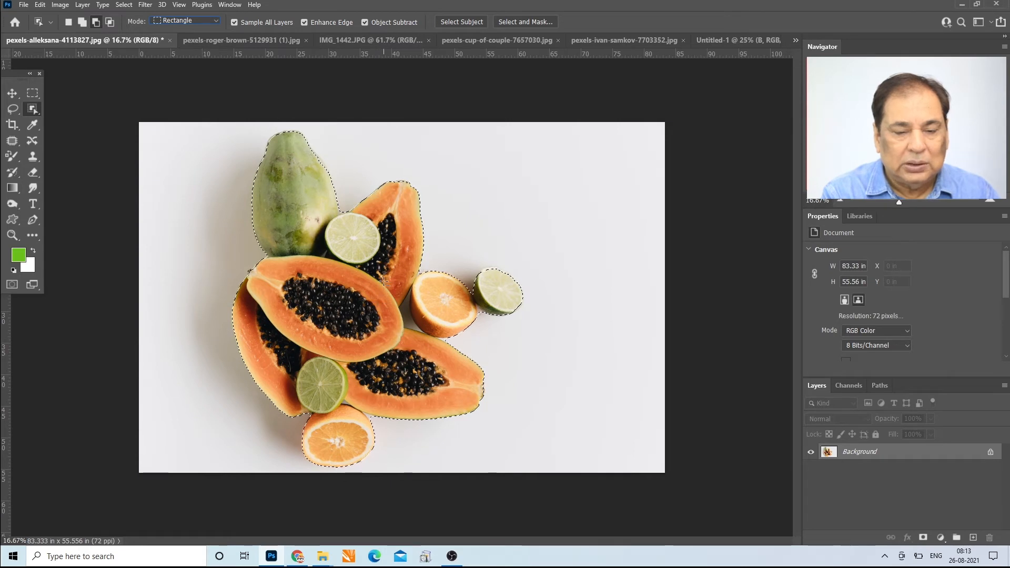
pyautogui.moveTo(384, 279); pyautogui.dragTo(431, 340)
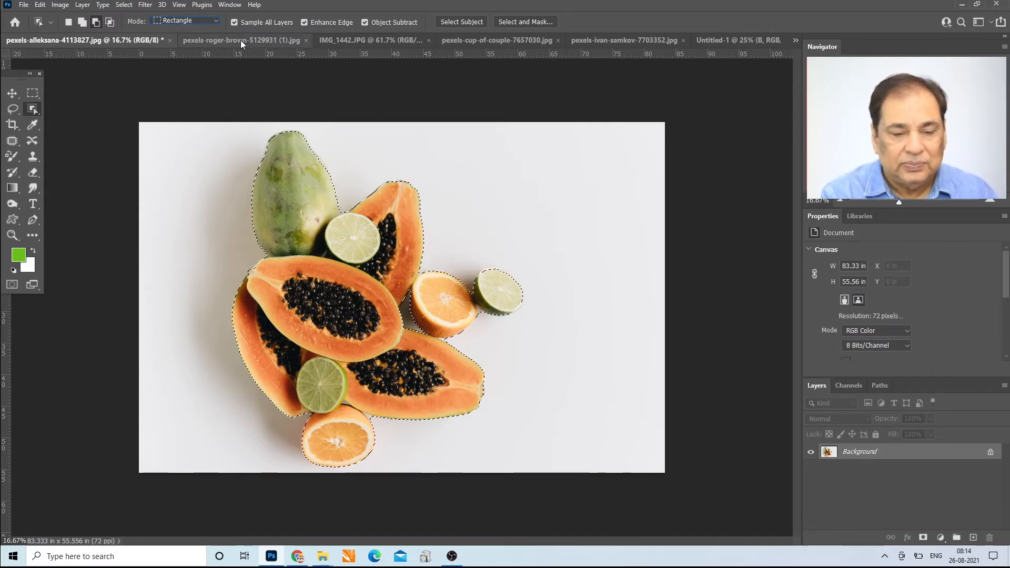
# Step: In IMG_1442.JPG, select the dress and its stand by framing them with a rectangle using the Object Selection tool
pyautogui.click(211, 41)
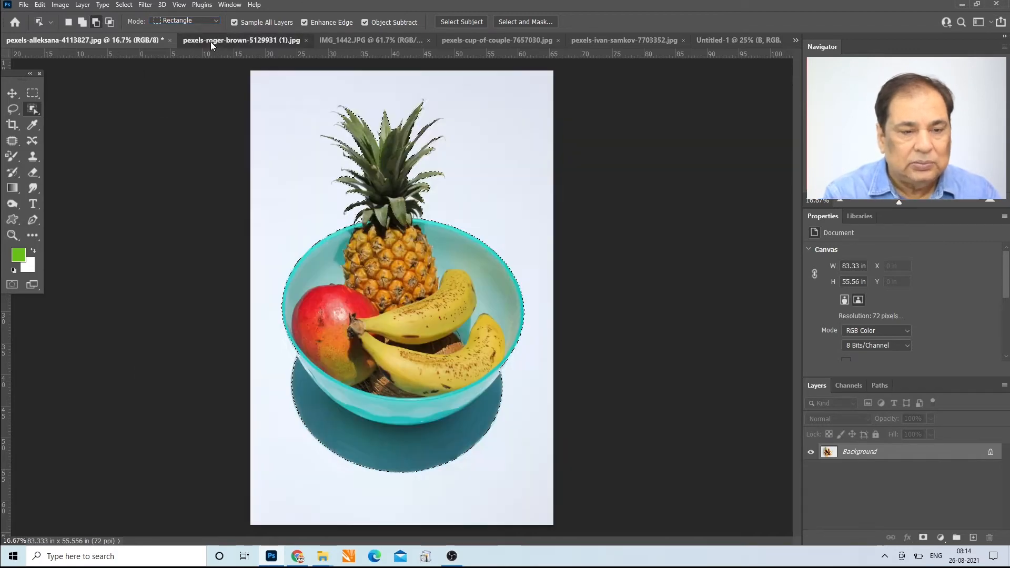
pyautogui.click(351, 44)
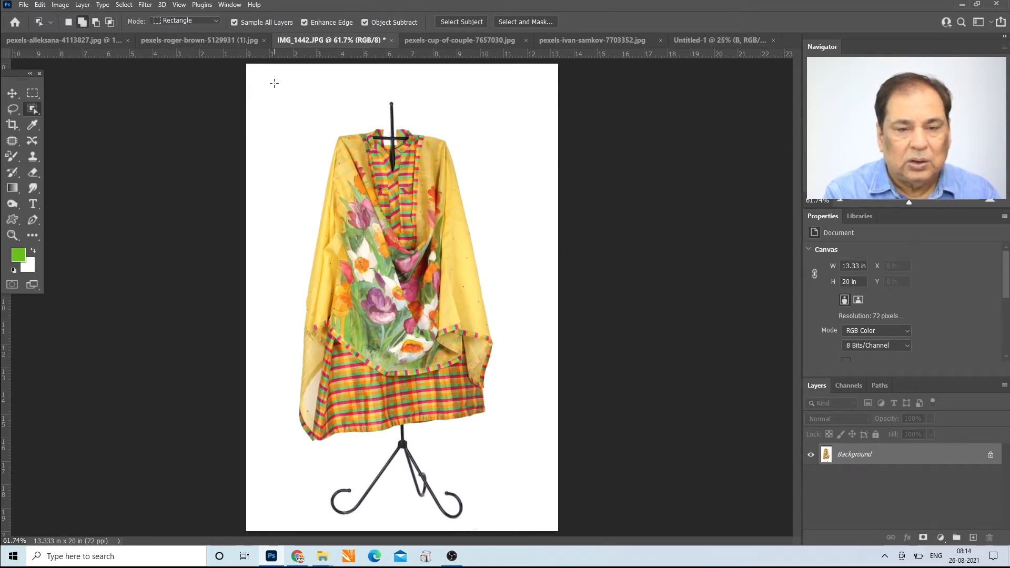
pyautogui.moveTo(277, 92); pyautogui.dragTo(509, 530)
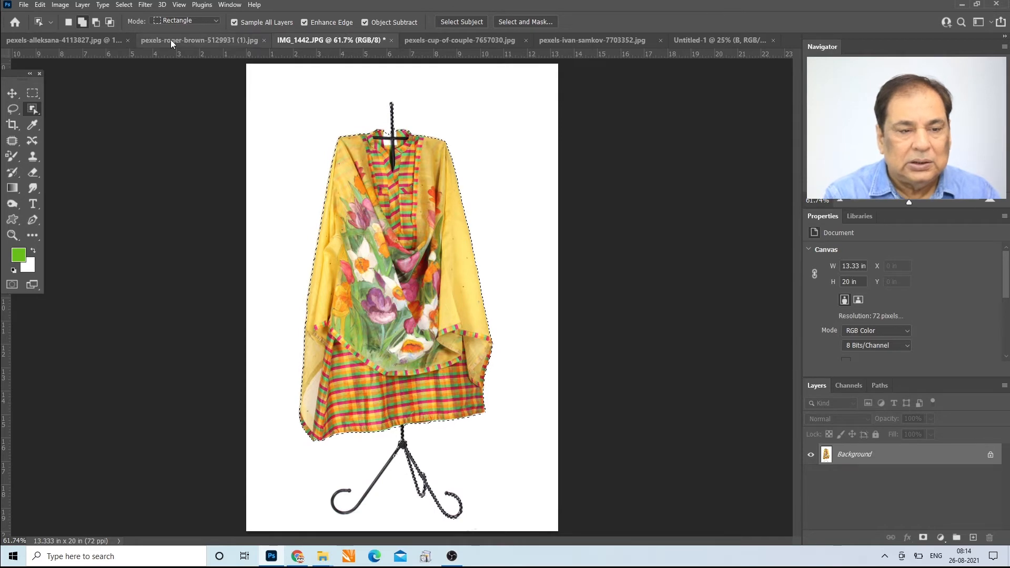
# Step: Set the tool to subtract from the selection and frame the stand's left leg below the dress with a rectangle
pyautogui.click(96, 22)
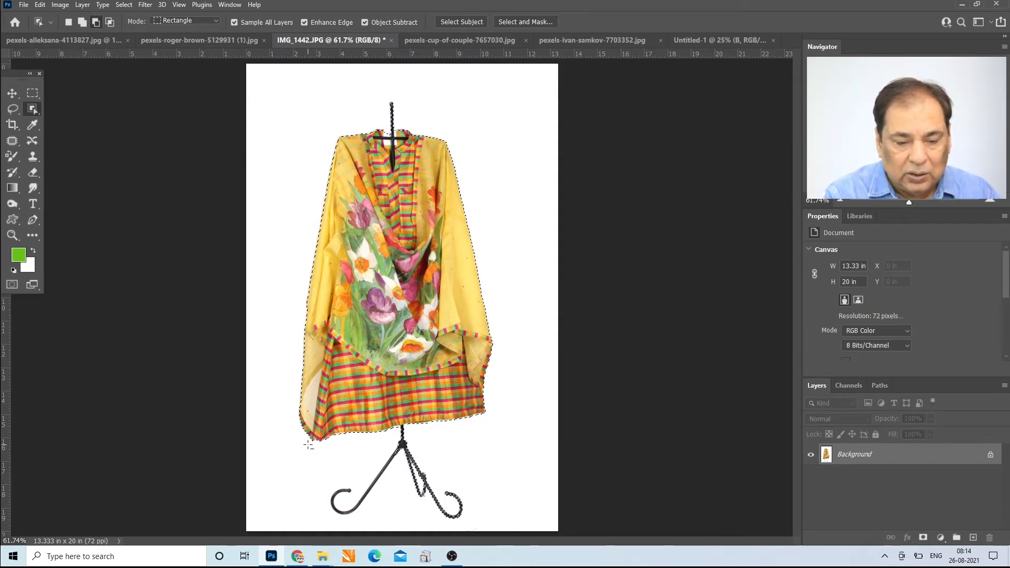
pyautogui.moveTo(324, 453); pyautogui.dragTo(401, 531)
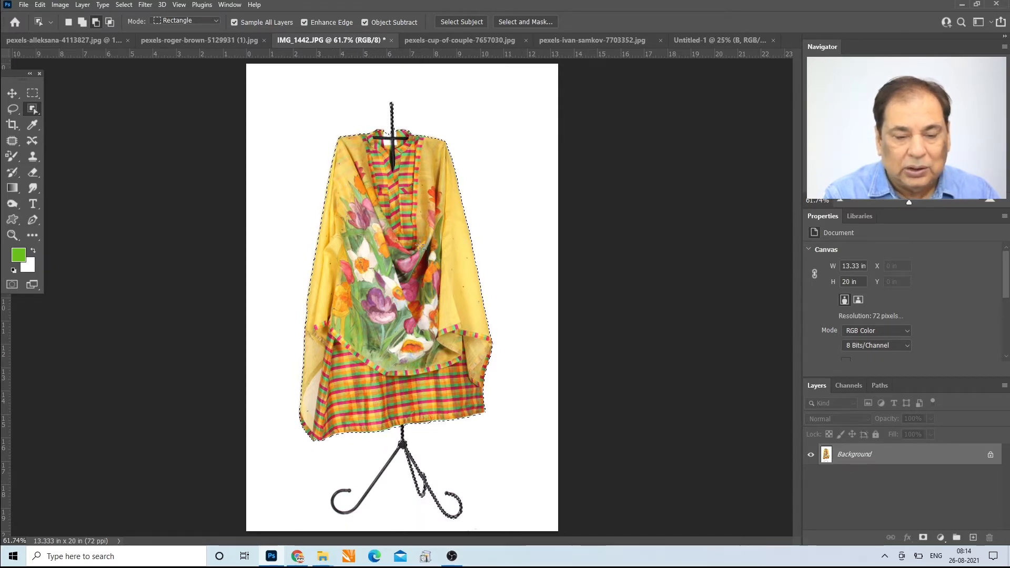
# Step: Set the tool to add to the selection, frame the stand's left leg with a rectangle, and clear the whole selection
pyautogui.click(86, 24)
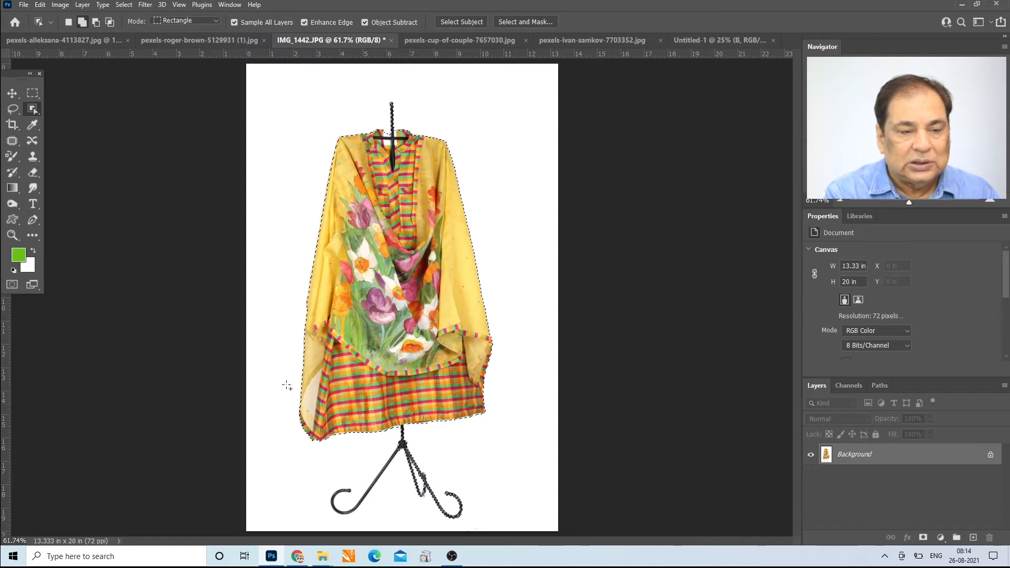
pyautogui.moveTo(307, 446); pyautogui.dragTo(401, 537)
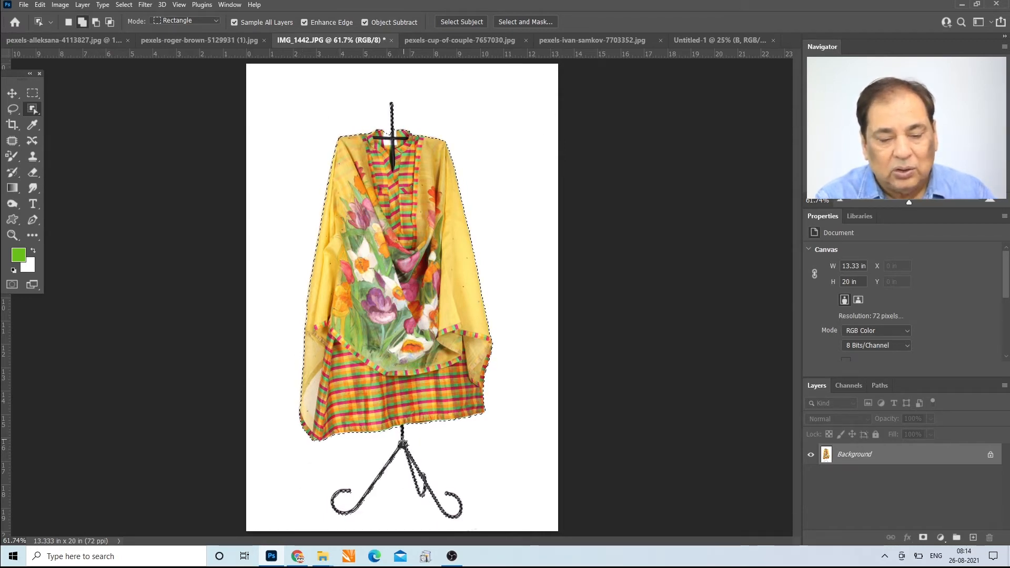
pyautogui.hotkey('ctrl', 'd')
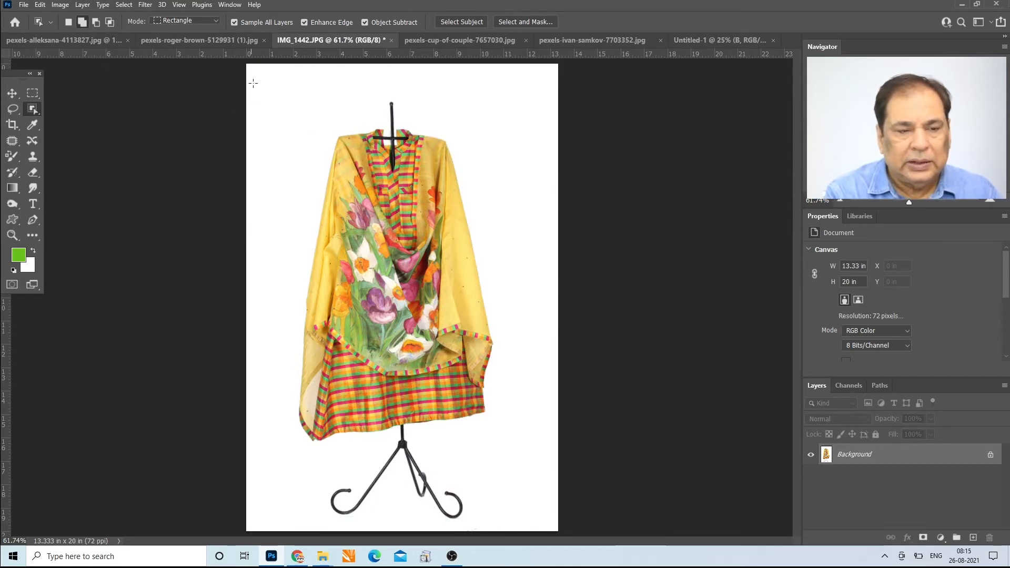
# Step: Select the dress and its stand with one large rectangle and add the stand's left leg with a second rectangle
pyautogui.moveTo(251, 80); pyautogui.dragTo(514, 527)
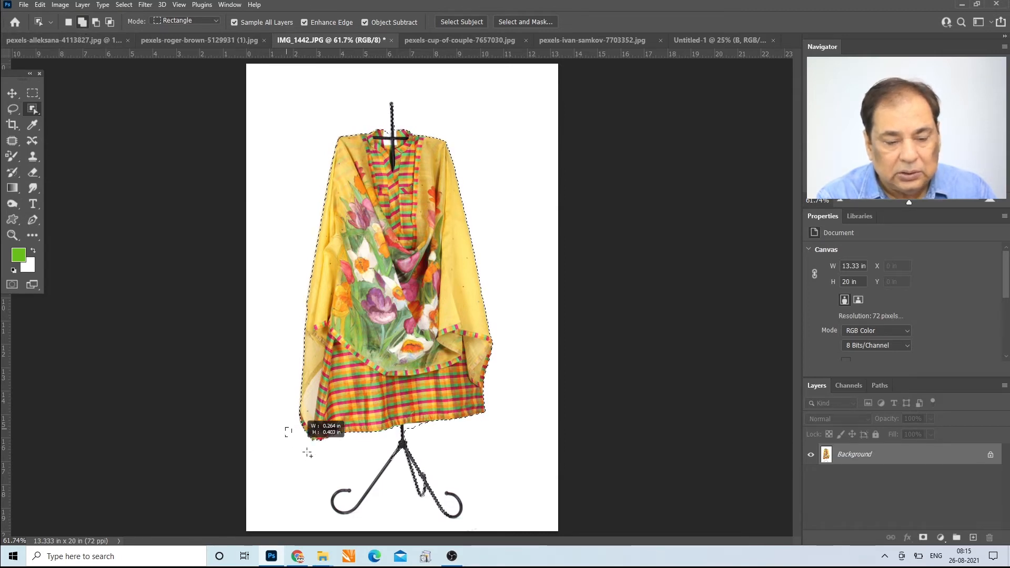
pyautogui.moveTo(308, 454); pyautogui.dragTo(404, 538)
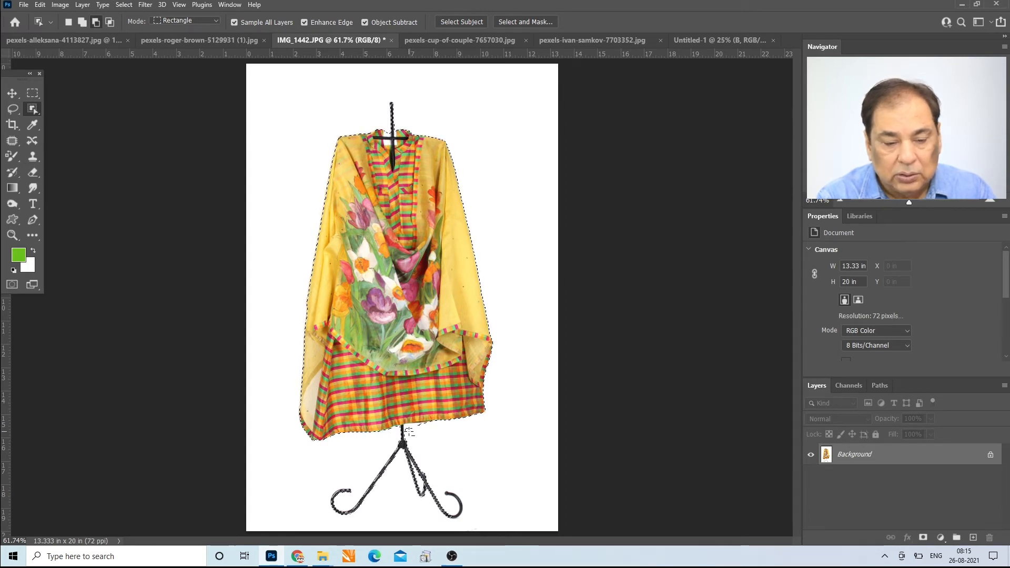
# Step: Subtract the small background gap beside the stand's pole just below the dress hem using small rectangles
pyautogui.moveTo(415, 419); pyautogui.dragTo(418, 422)
pyautogui.rightClick(425, 437)
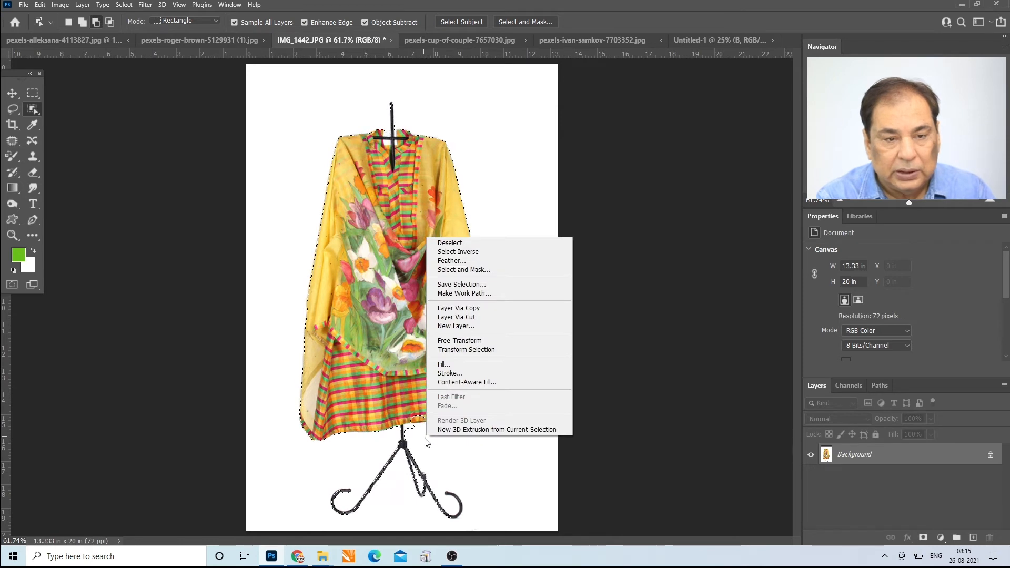
pyautogui.click(436, 451)
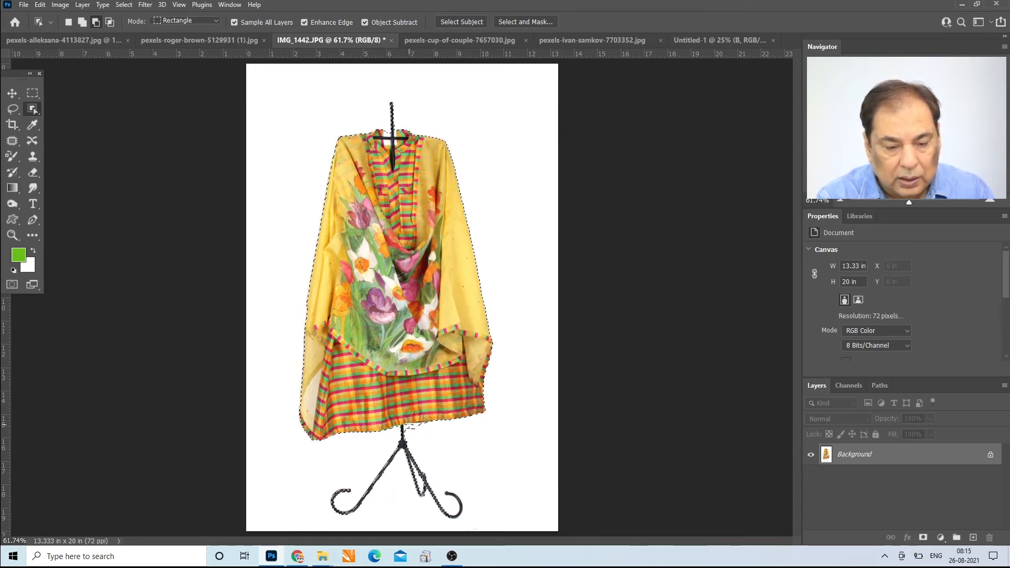
pyautogui.moveTo(410, 424)
pyautogui.mouseDown()
pyautogui.moveTo(424, 426)
pyautogui.moveTo(415, 430)
pyautogui.mouseUp()
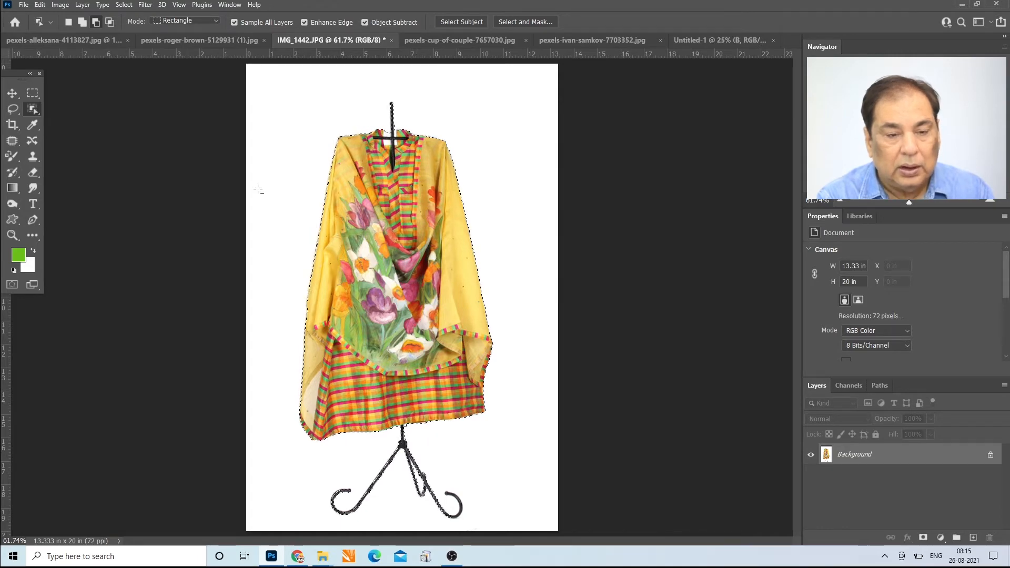
# Step: In the bell peppers photo, select the peppers and stone blocks by framing them with a rectangle
pyautogui.click(427, 41)
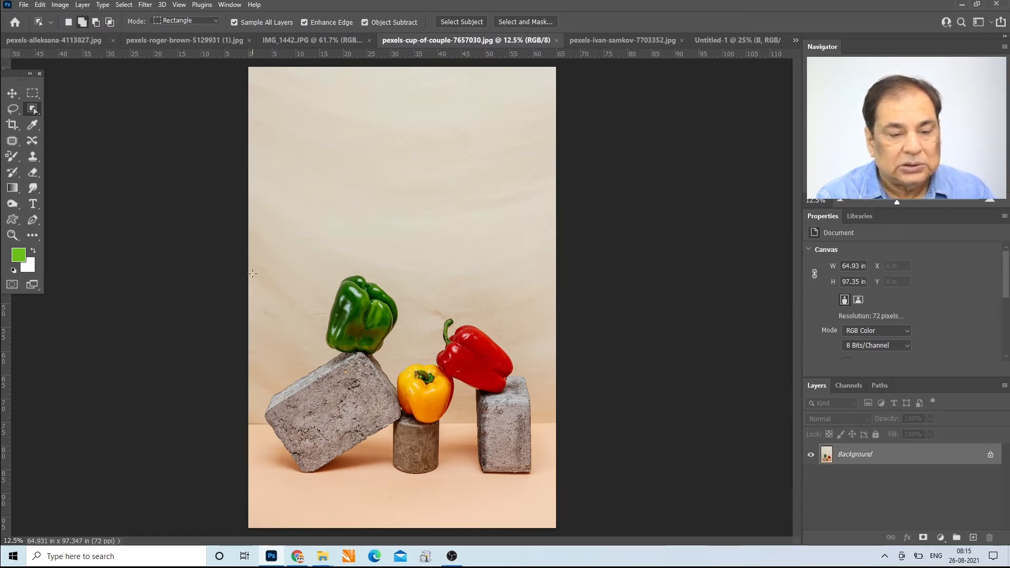
pyautogui.moveTo(248, 244); pyautogui.dragTo(556, 498)
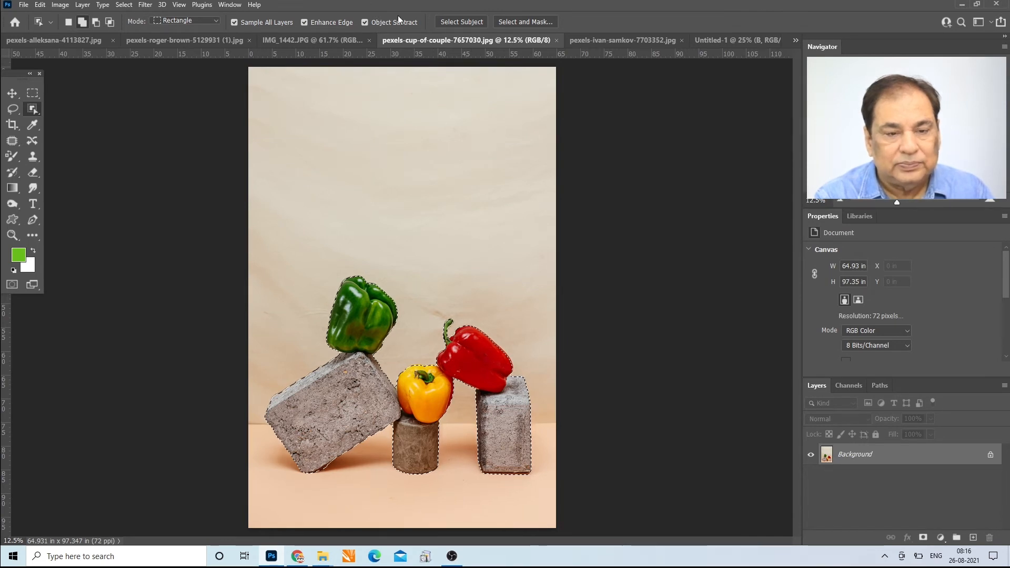
# Step: In the orange flower photo, select the flower stem and wooden block by framing them with a rectangle
pyautogui.click(600, 40)
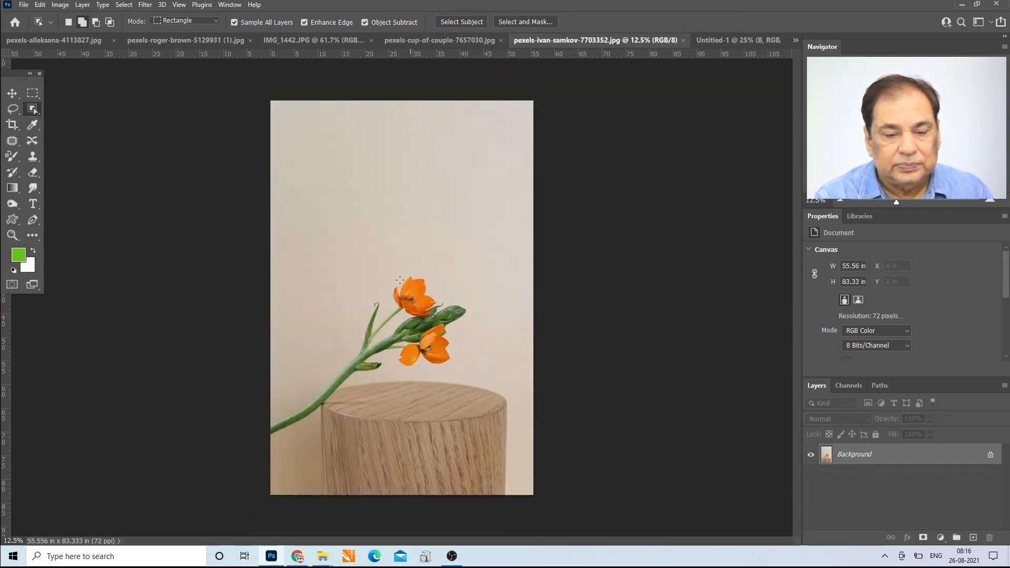
pyautogui.moveTo(269, 210); pyautogui.dragTo(505, 504)
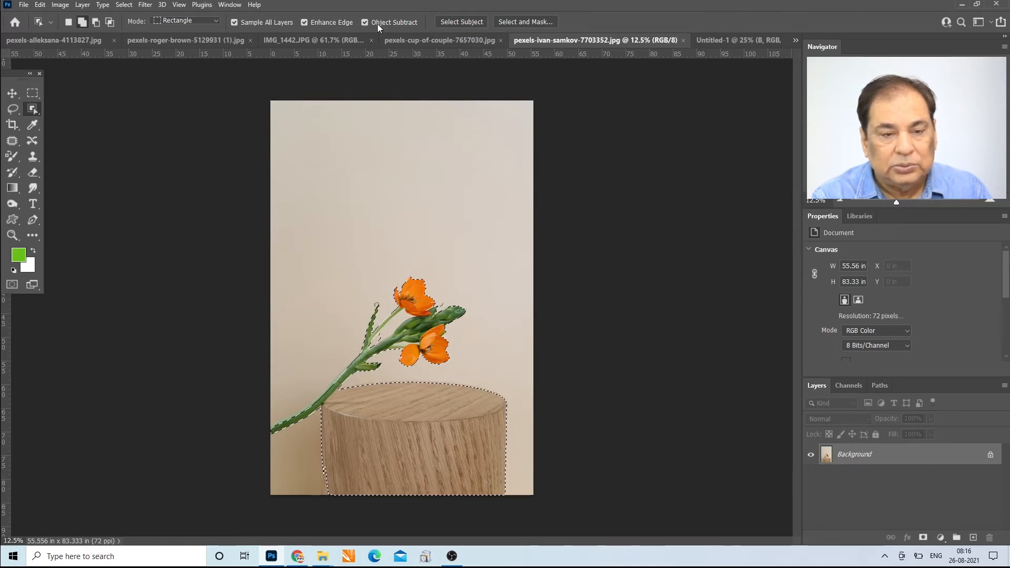
# Step: Set the tool to subtract in Lasso mode and outline the background gap between the flower stems
pyautogui.click(95, 22)
pyautogui.click(170, 21)
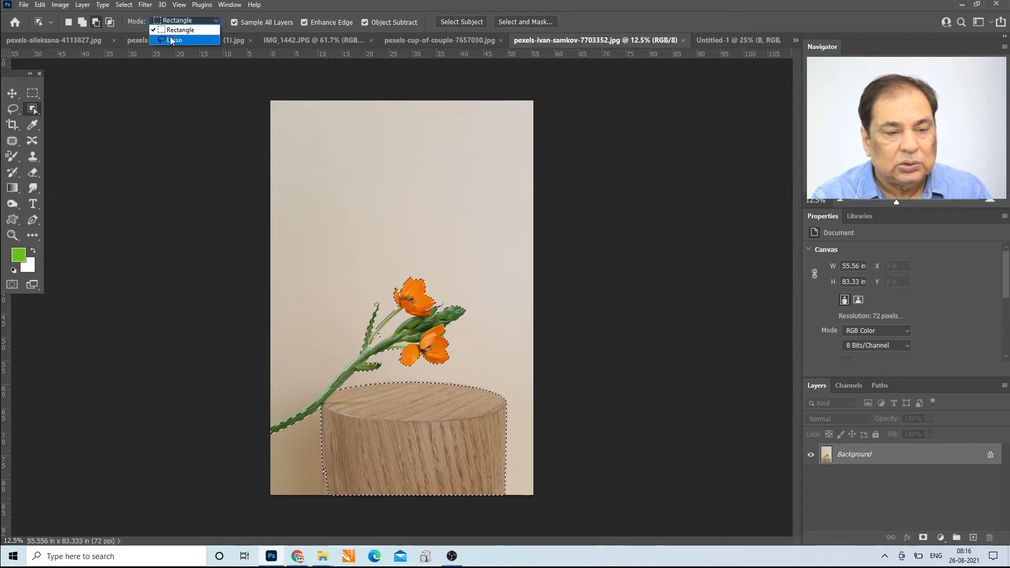
pyautogui.click(174, 39)
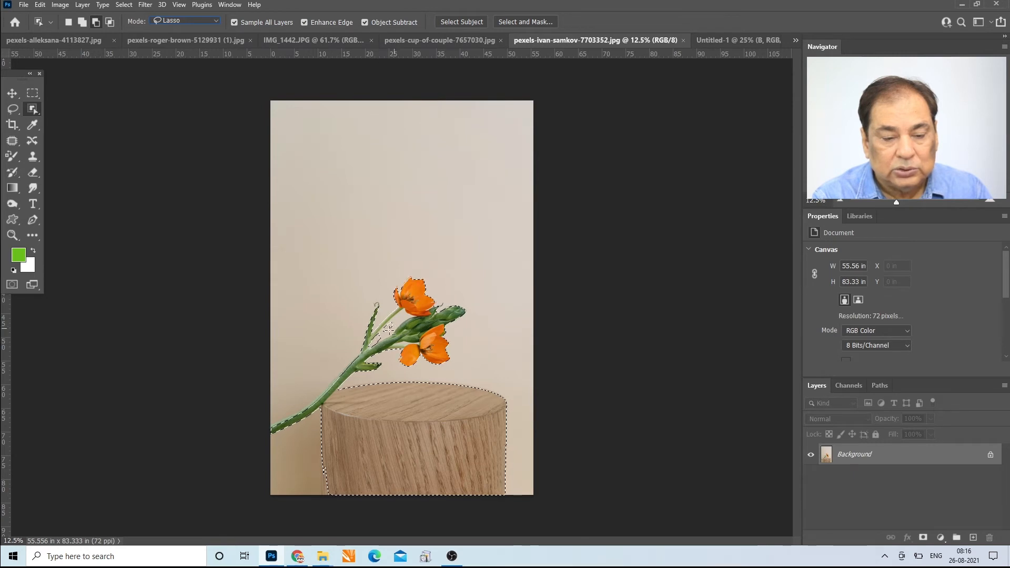
pyautogui.moveTo(389, 330); pyautogui.dragTo(375, 345)
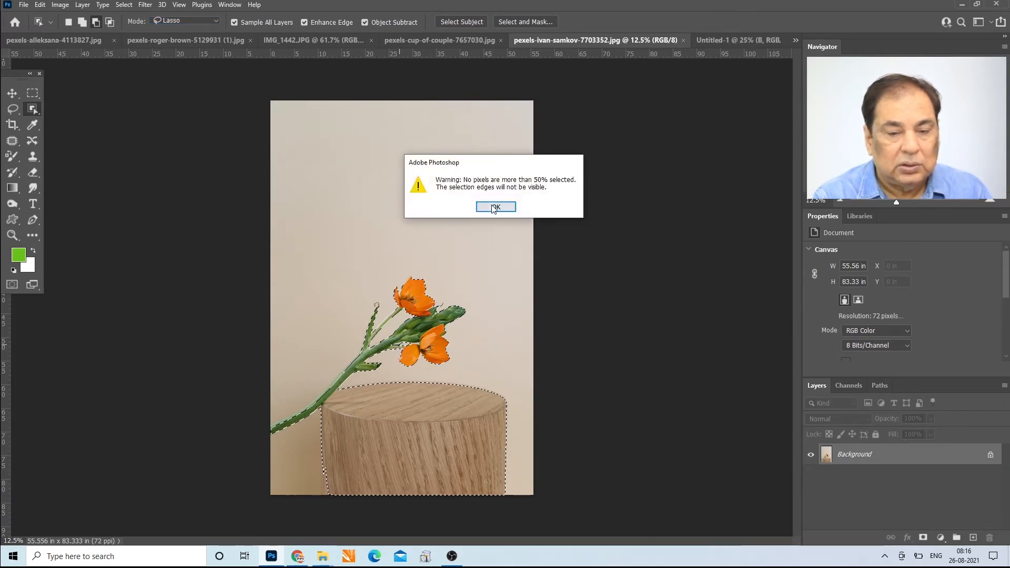
pyautogui.click(495, 207)
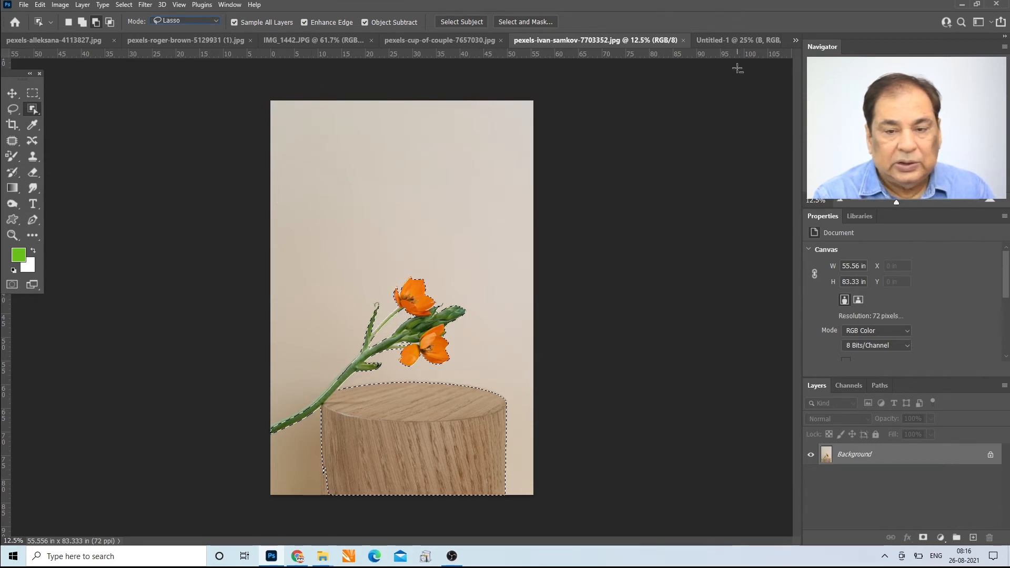
# Step: In Untitled-1, toggle layer visibility to examine each layer's letter, leave all layers visible, and select the Background copy 2 layer
pyautogui.click(733, 41)
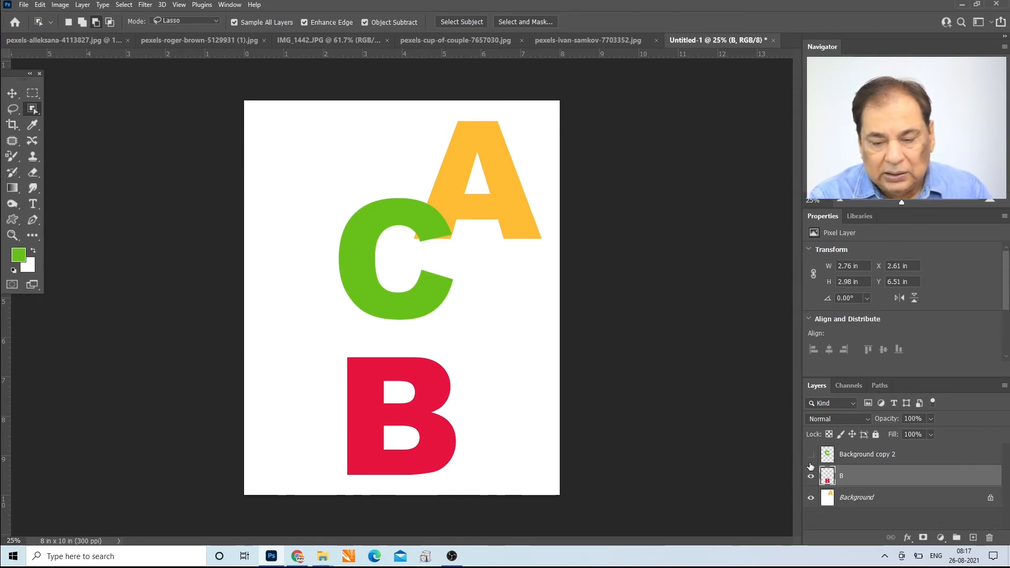
pyautogui.moveTo(811, 454); pyautogui.dragTo(811, 475)
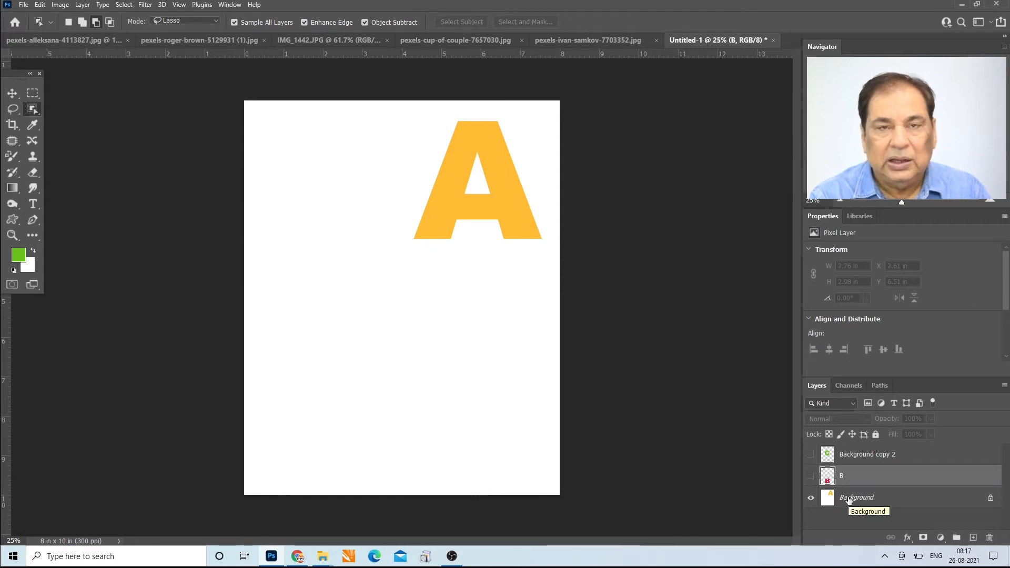
pyautogui.click(811, 477)
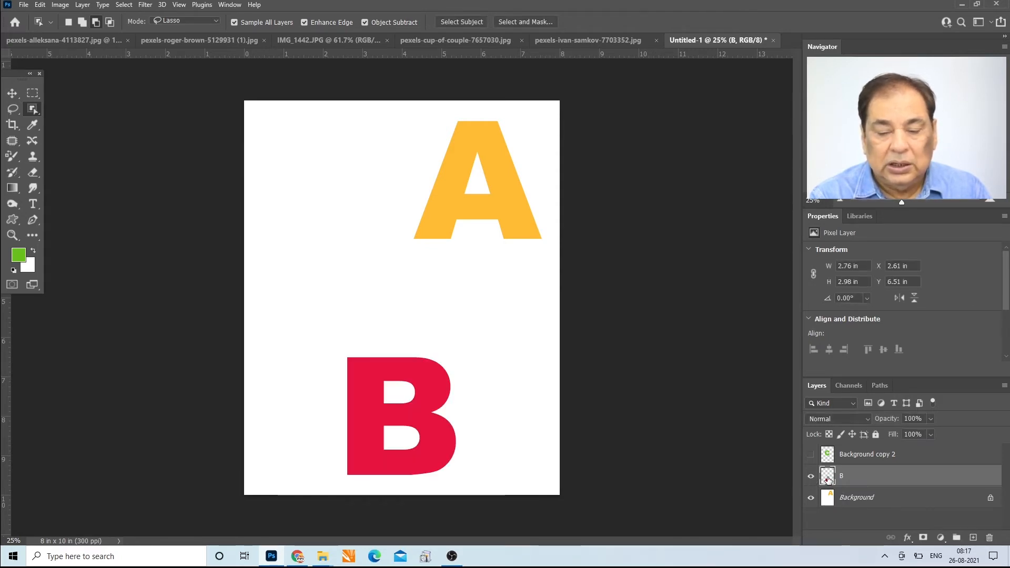
pyautogui.click(809, 497)
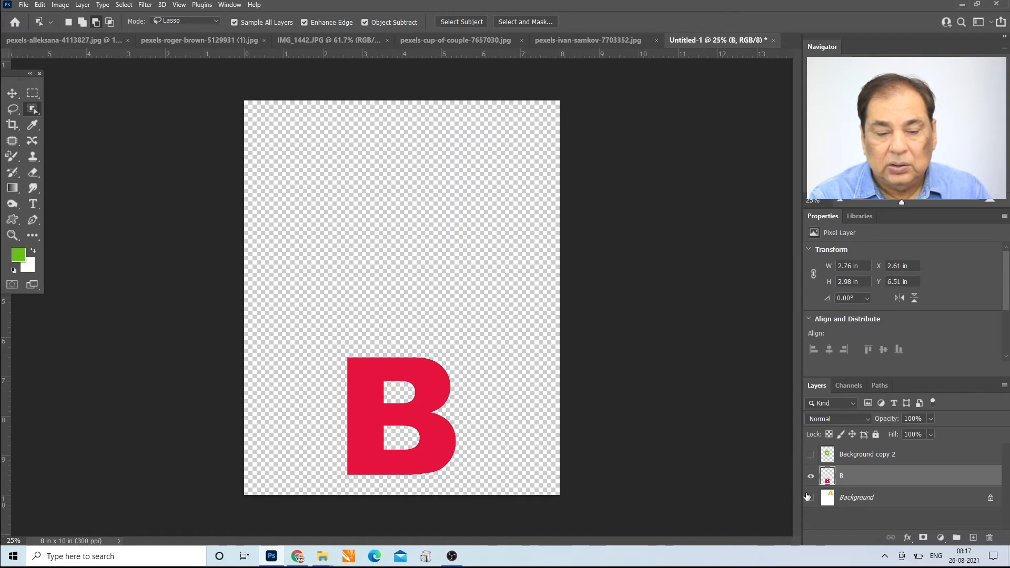
pyautogui.click(810, 497)
pyautogui.click(811, 455)
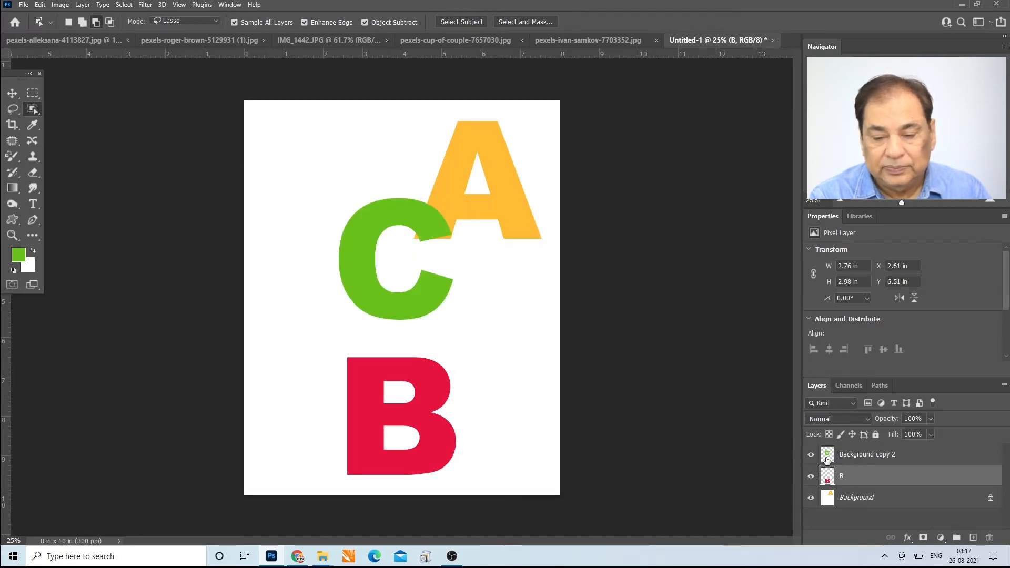
pyautogui.click(826, 461)
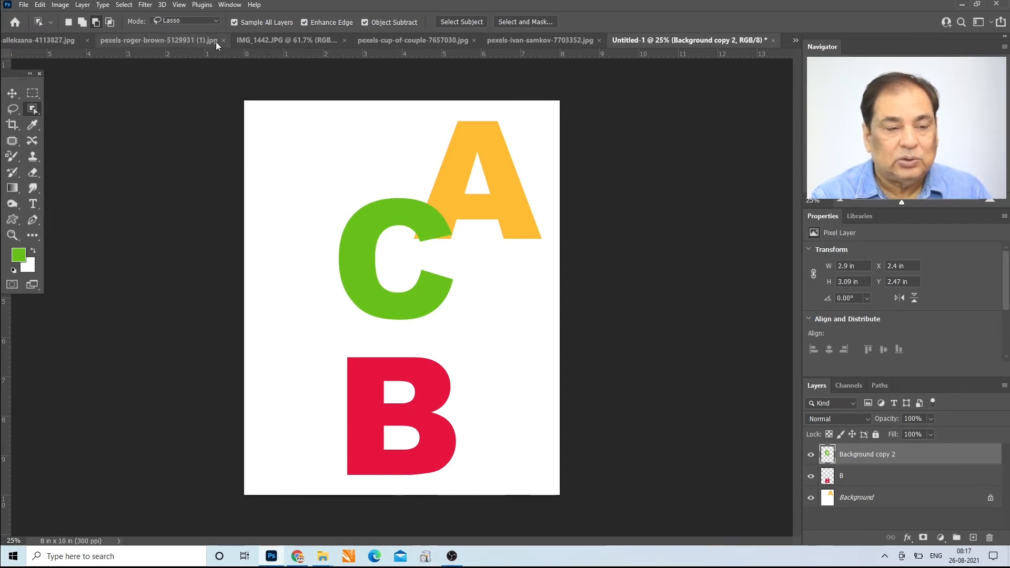
# Step: Try to add the red letter B to the selection with the Object Selection tool in Lasso mode
pyautogui.click(33, 111)
pyautogui.click(33, 111)
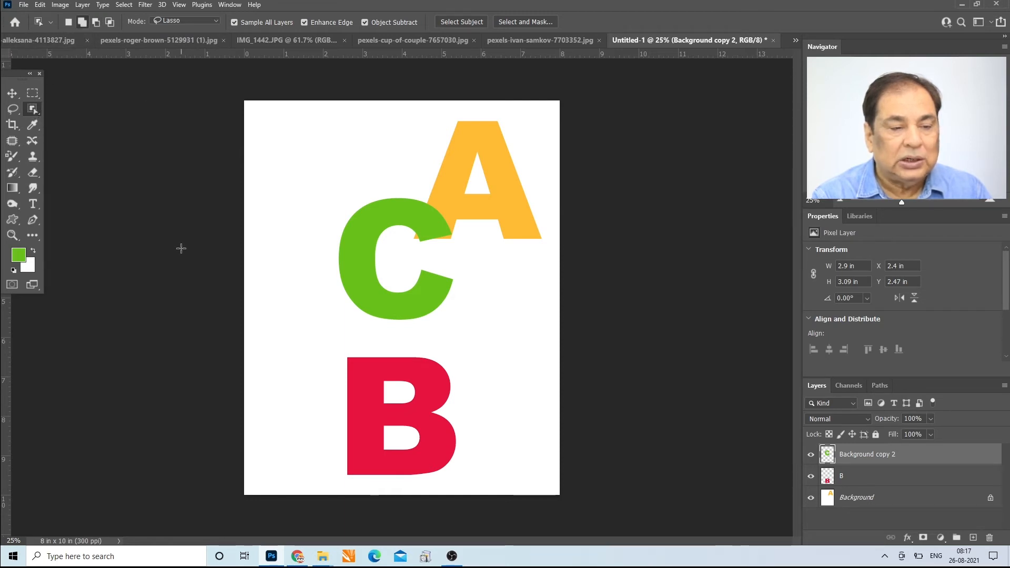
pyautogui.moveTo(446, 450)
pyautogui.mouseDown()
pyautogui.moveTo(476, 473)
pyautogui.moveTo(413, 364)
pyautogui.mouseUp()
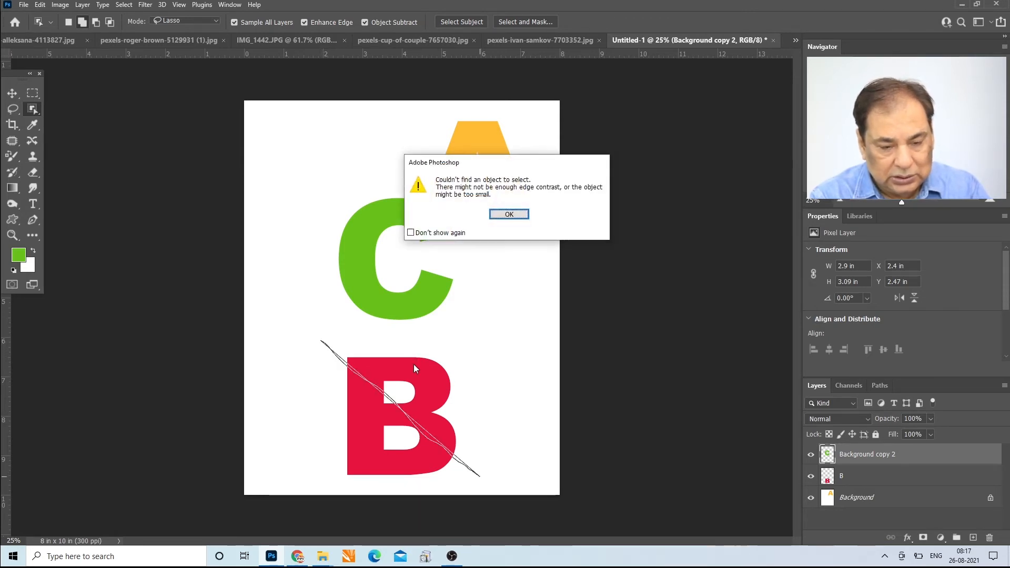
pyautogui.click(506, 214)
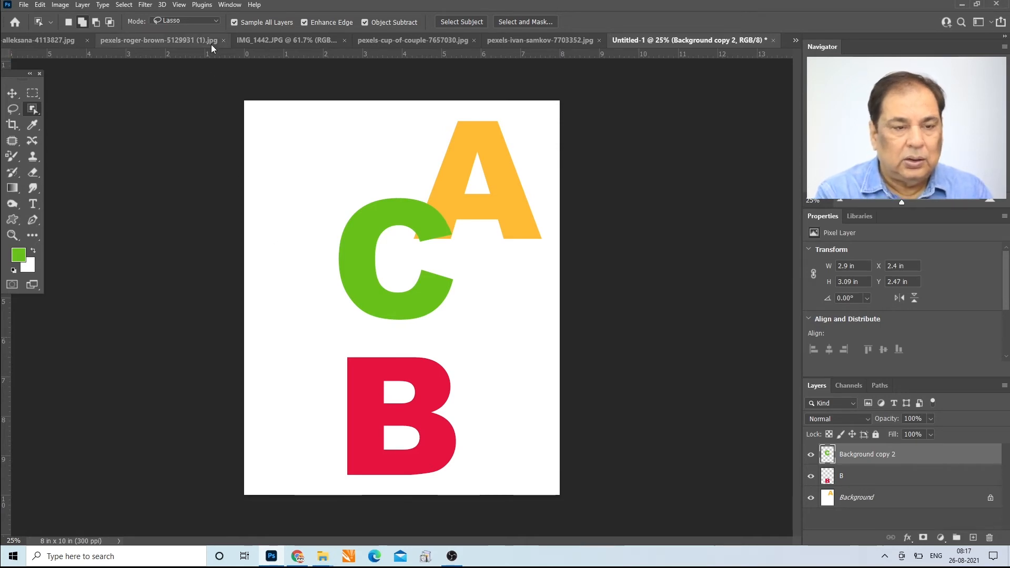
# Step: Set the mode to Rectangle and select the red letter B by framing it
pyautogui.click(214, 20)
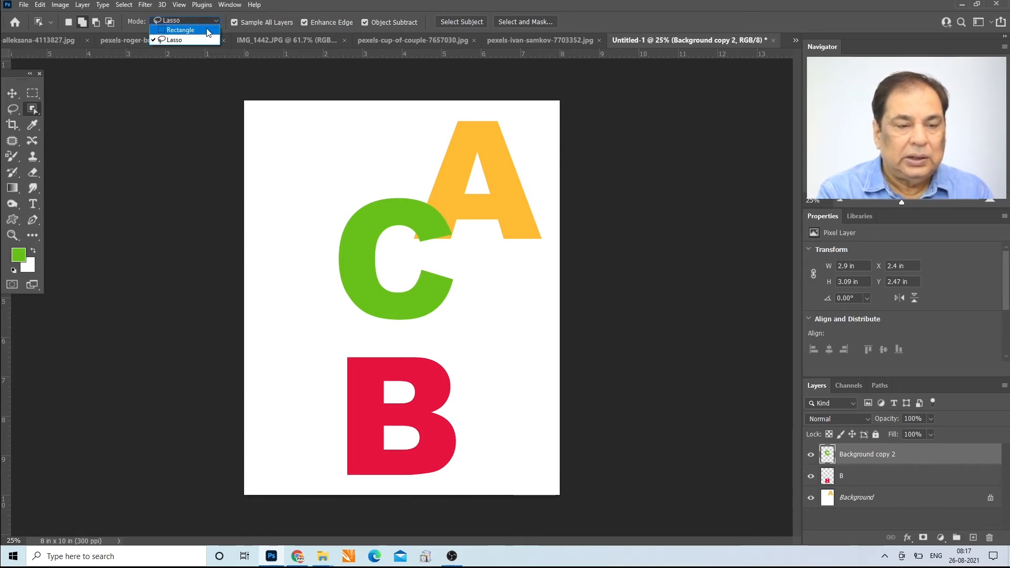
pyautogui.click(207, 29)
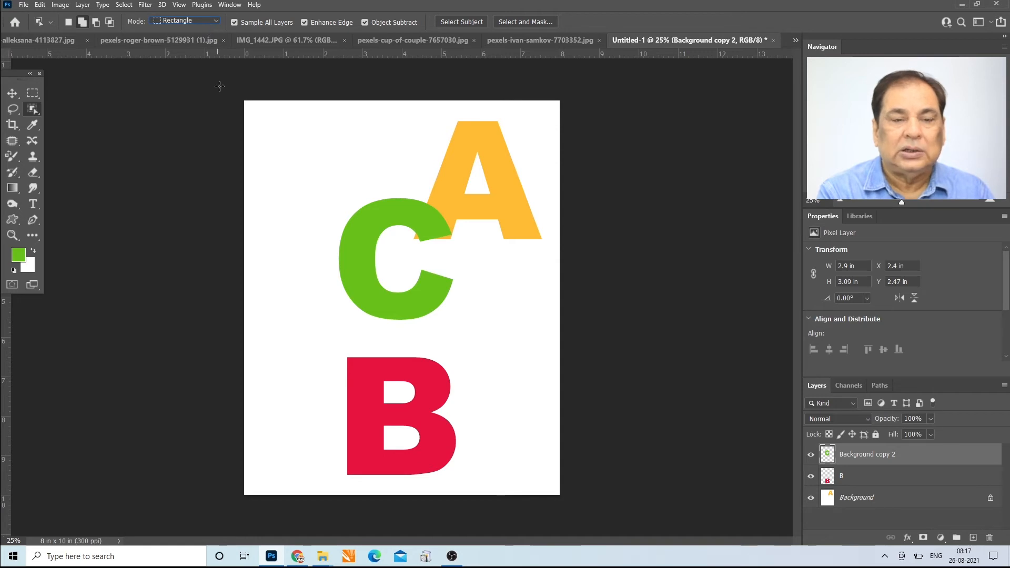
pyautogui.moveTo(320, 345); pyautogui.dragTo(485, 484)
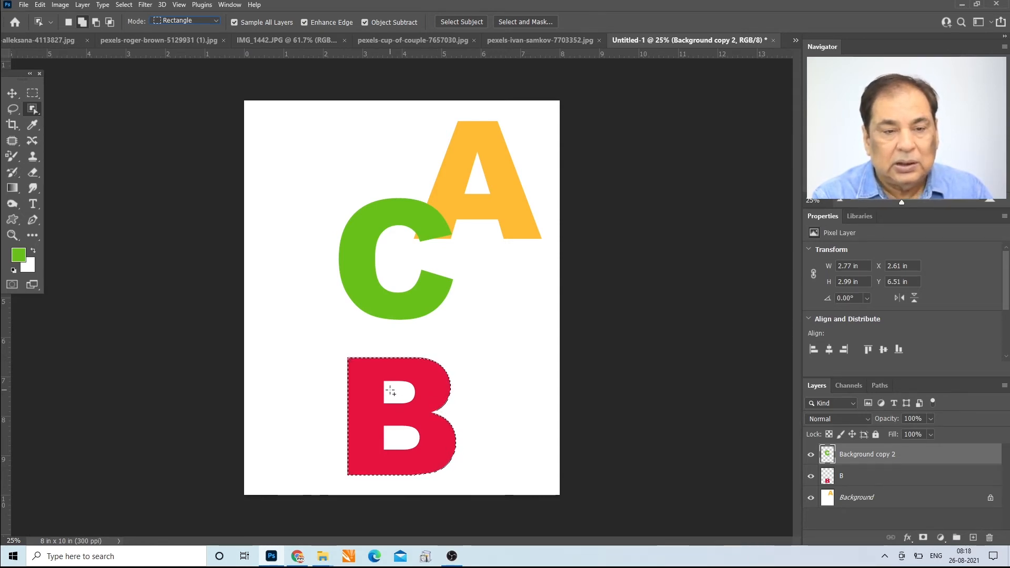
# Step: Set the tool to subtract and remove both inner holes of the letter B from the selection
pyautogui.click(96, 22)
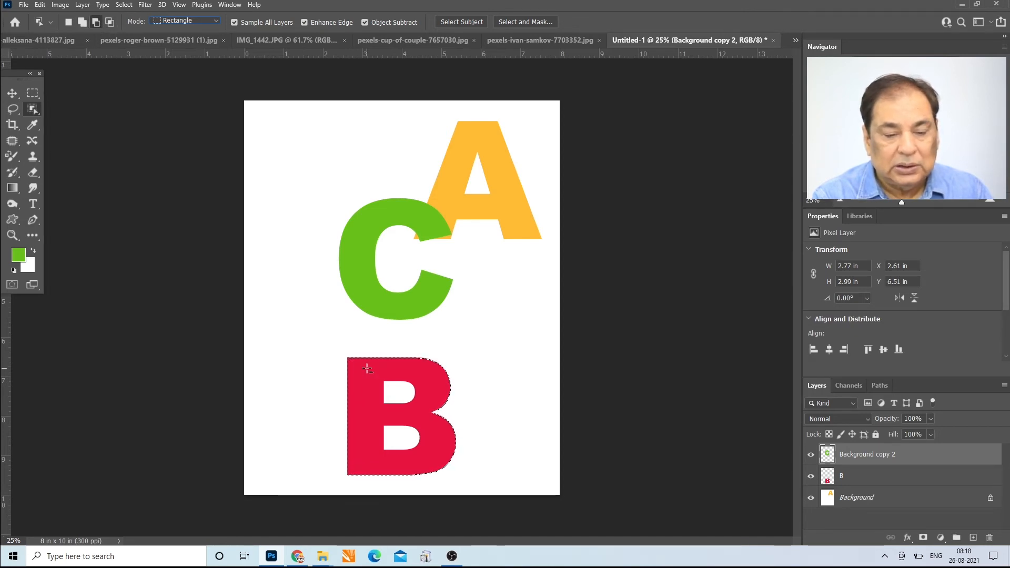
pyautogui.moveTo(409, 399); pyautogui.dragTo(420, 453)
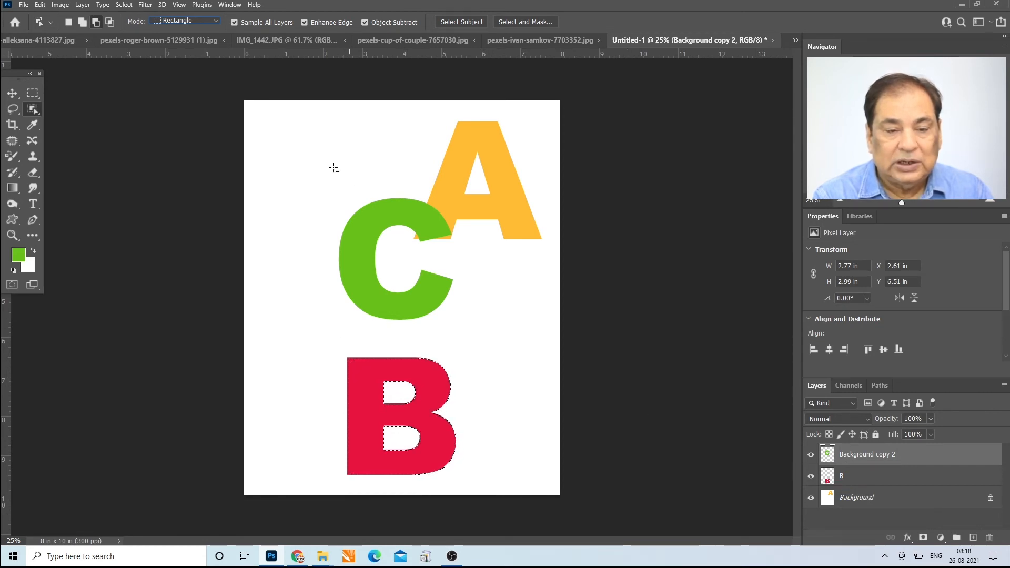
# Step: Disable Sample All Layers, clear the selection and try framing the letter B while the Background copy 2 layer is active
pyautogui.click(235, 22)
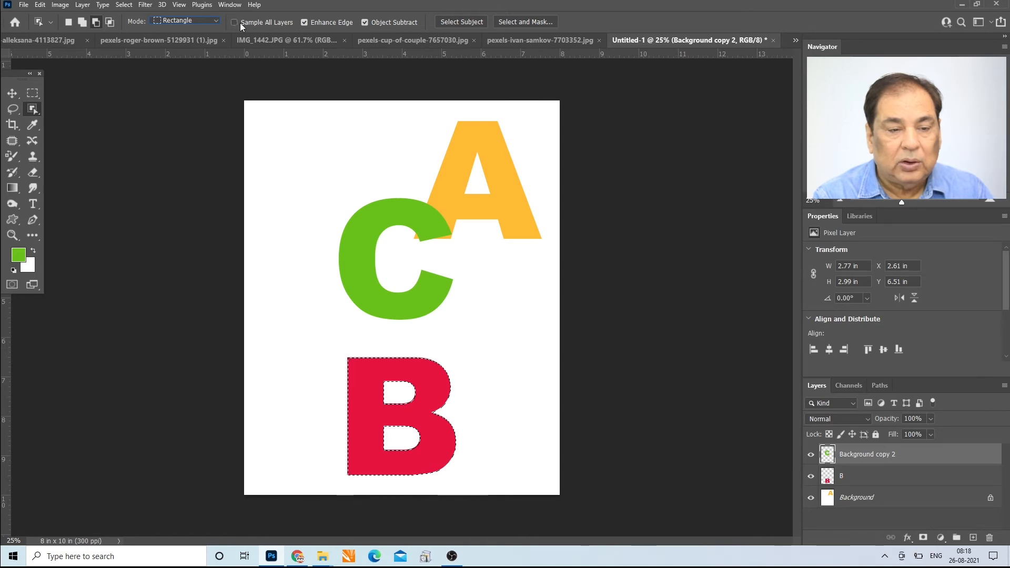
pyautogui.click(304, 126)
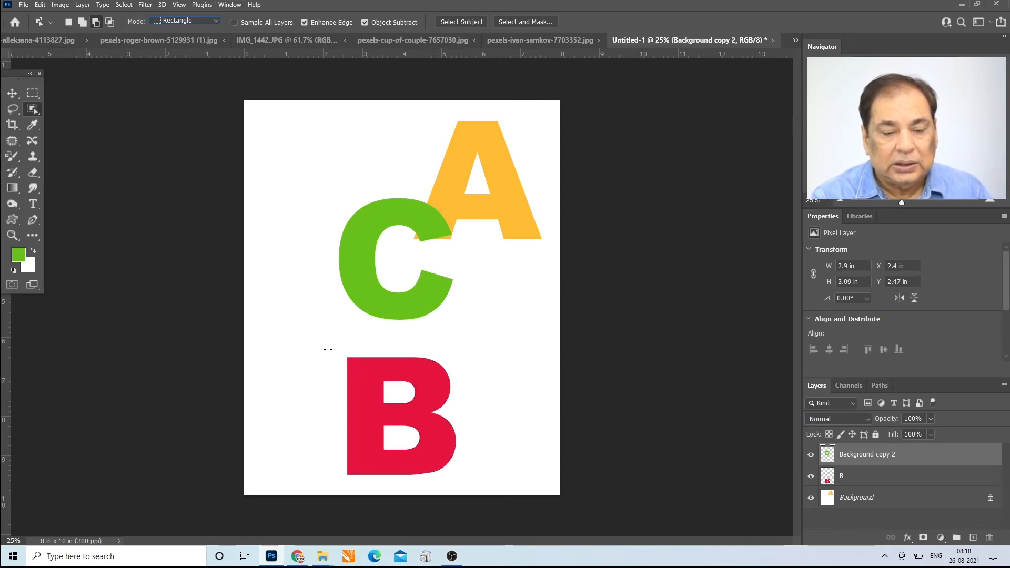
pyautogui.moveTo(326, 341); pyautogui.dragTo(473, 483)
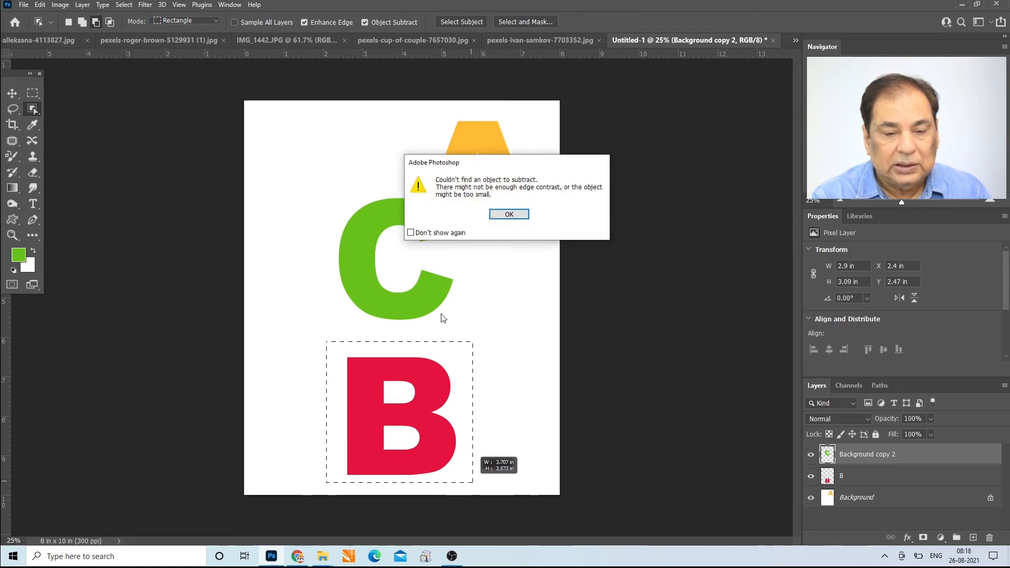
pyautogui.click(510, 214)
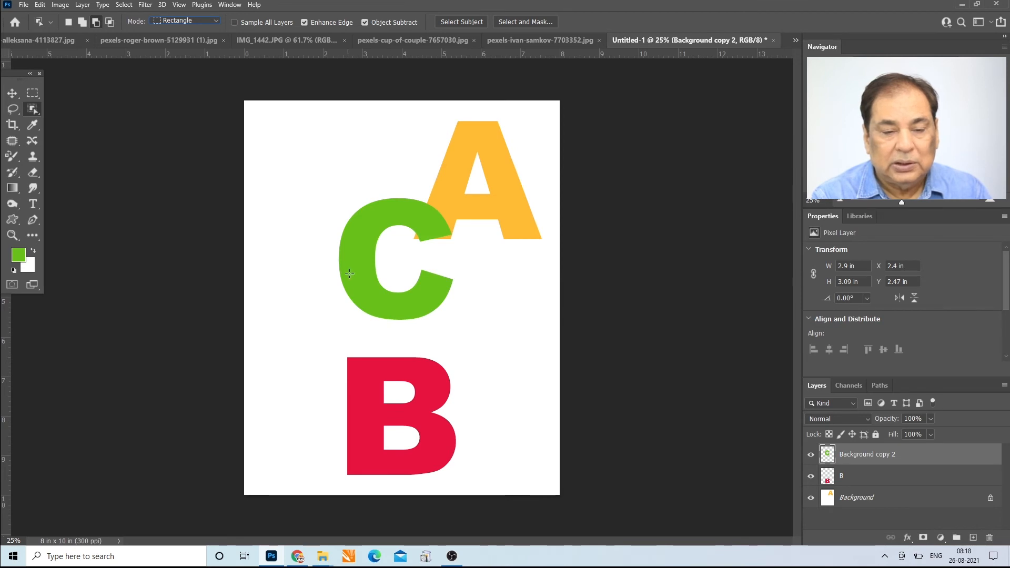
# Step: Select the green letter C on the active layer by framing it with a rectangle
pyautogui.moveTo(315, 186); pyautogui.dragTo(471, 325)
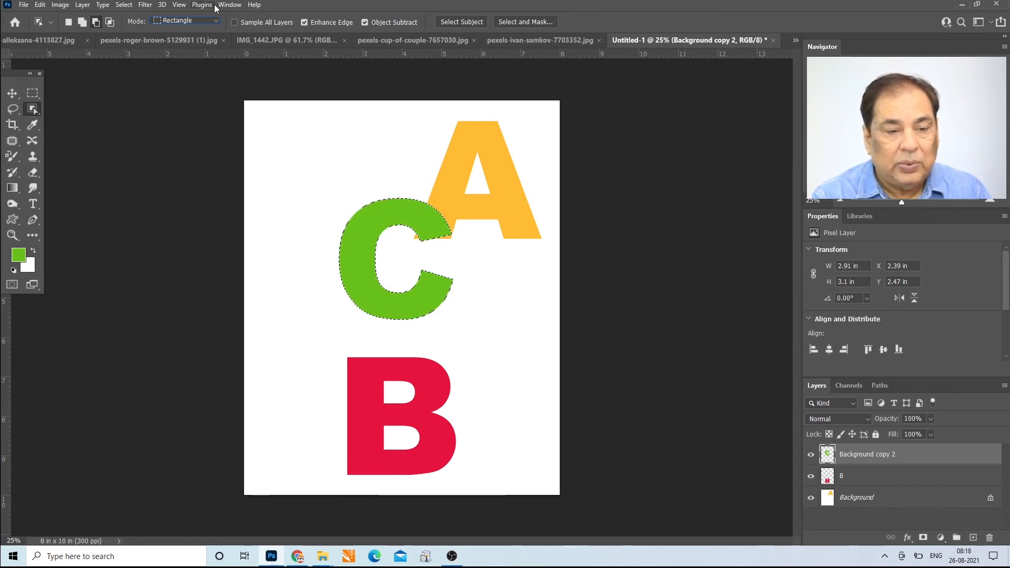
# Step: Enable Sample All Layers, set the tool to add and select the letters A and C together with one rectangle
pyautogui.click(241, 21)
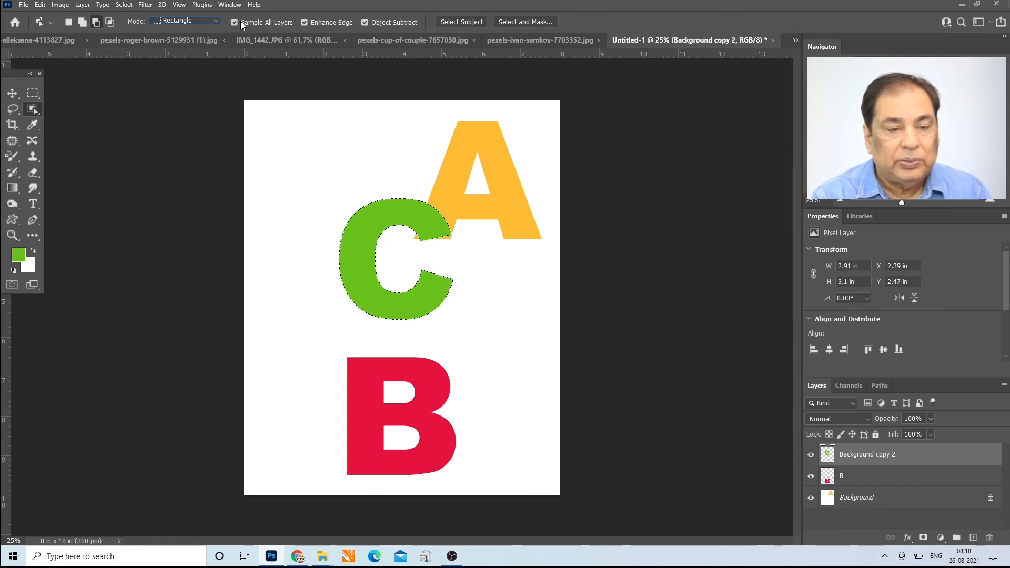
pyautogui.moveTo(318, 115); pyautogui.dragTo(546, 308)
pyautogui.moveTo(308, 100); pyautogui.dragTo(566, 341)
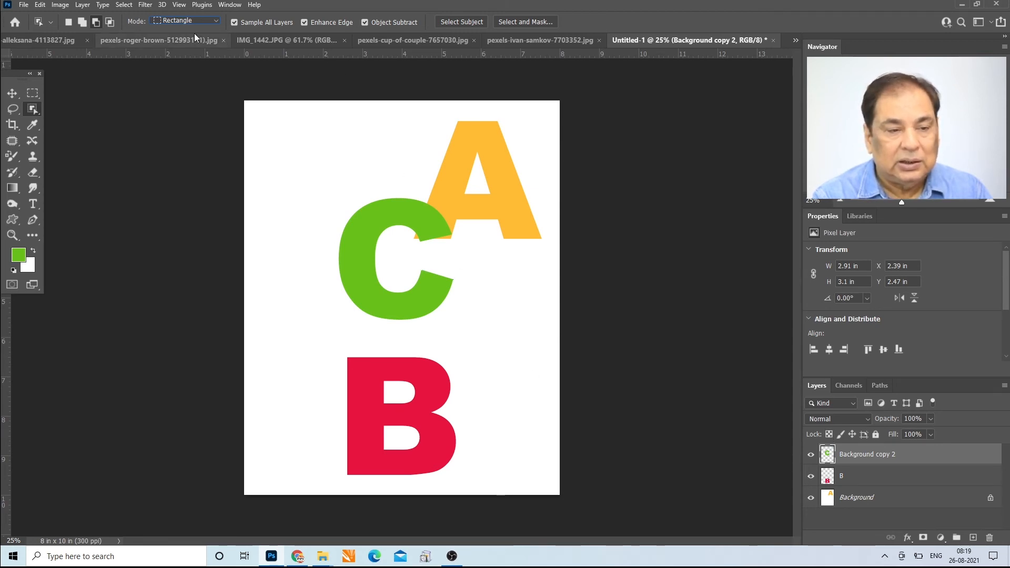
pyautogui.click(83, 22)
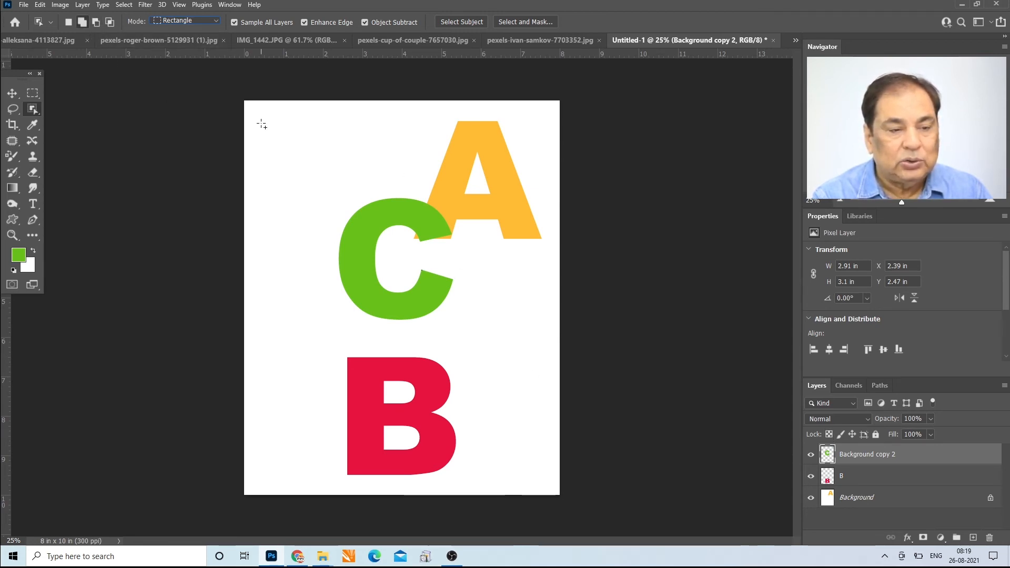
pyautogui.moveTo(309, 107); pyautogui.dragTo(556, 336)
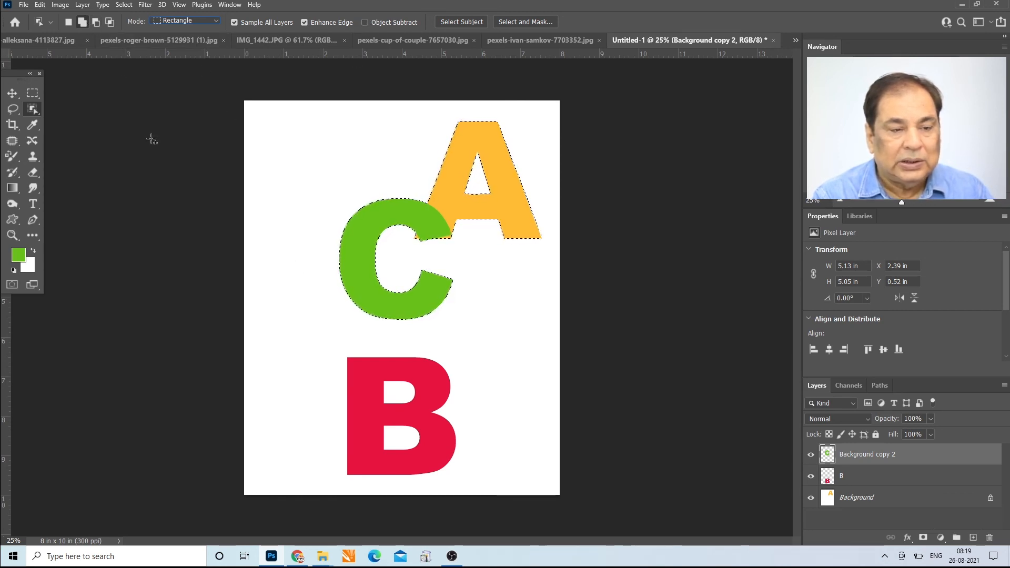
# Step: Select only the letter B and, with Object Subtract disabled, try subtracting its upper hole with a rectangle, then clear the selection
pyautogui.hotkey('ctrl', 'd')
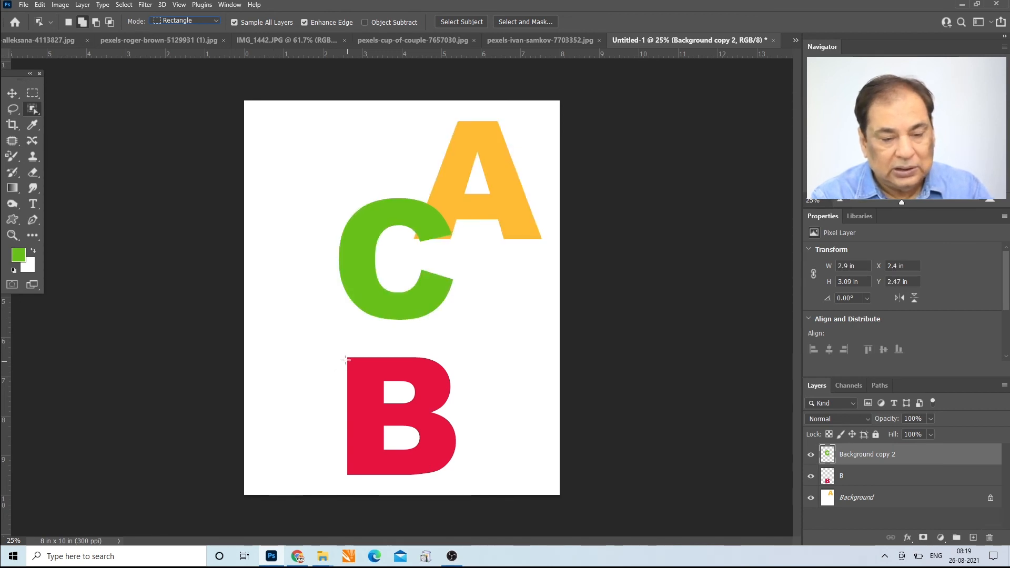
pyautogui.moveTo(321, 333)
pyautogui.mouseDown()
pyautogui.moveTo(466, 462)
pyautogui.moveTo(478, 495)
pyautogui.mouseUp()
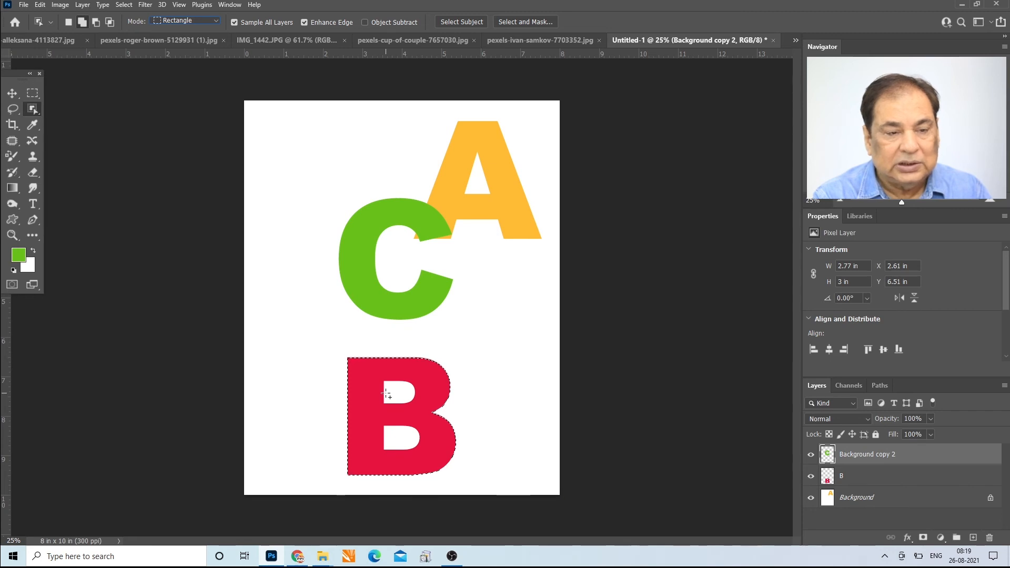
pyautogui.click(98, 21)
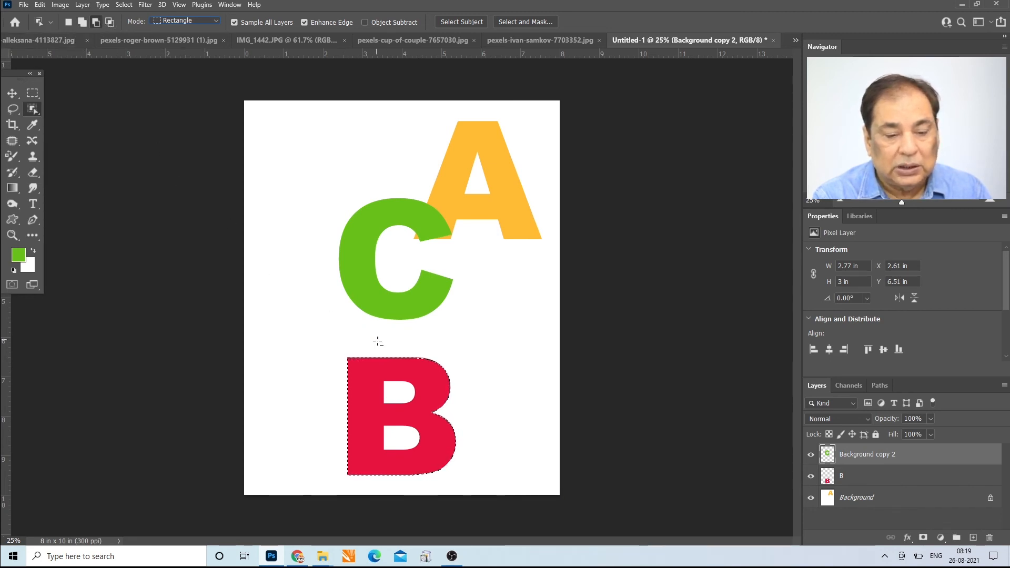
pyautogui.moveTo(373, 371); pyautogui.dragTo(417, 411)
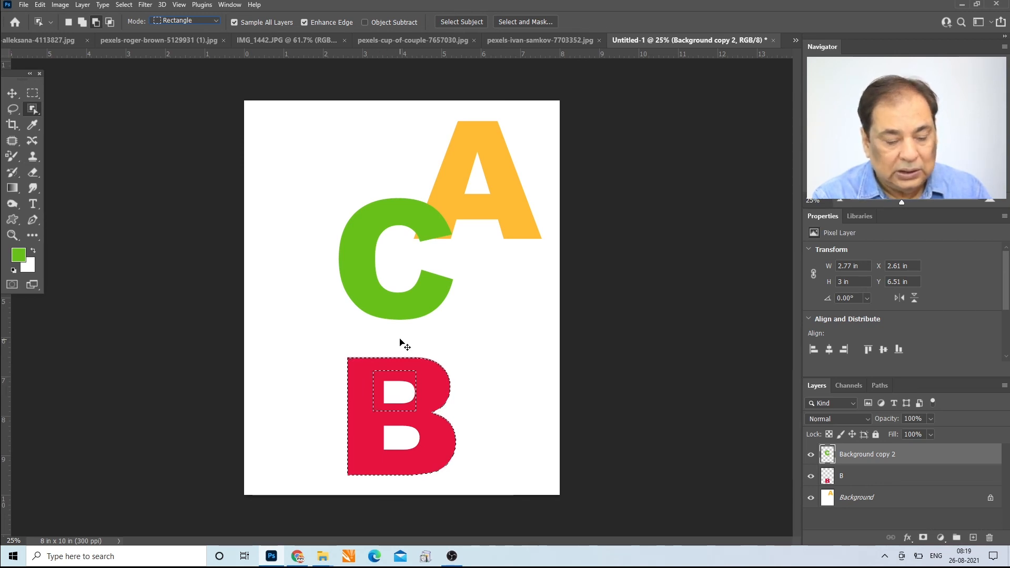
pyautogui.hotkey('ctrl', 'd')
# Step: Enable Object Subtract, select the letter B again by framing it and set the tool to subtract
pyautogui.click(365, 22)
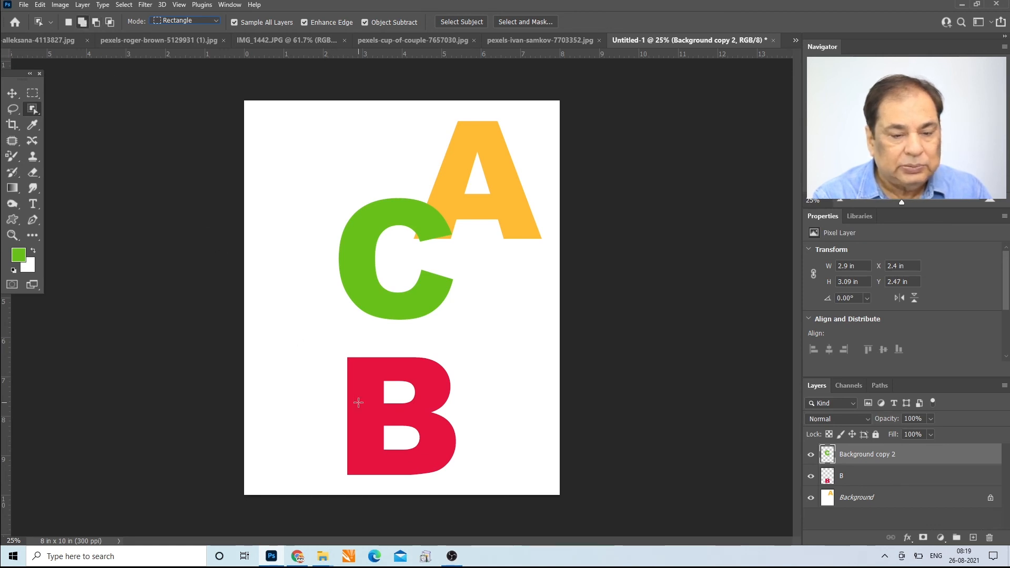
pyautogui.moveTo(464, 475); pyautogui.dragTo(487, 491)
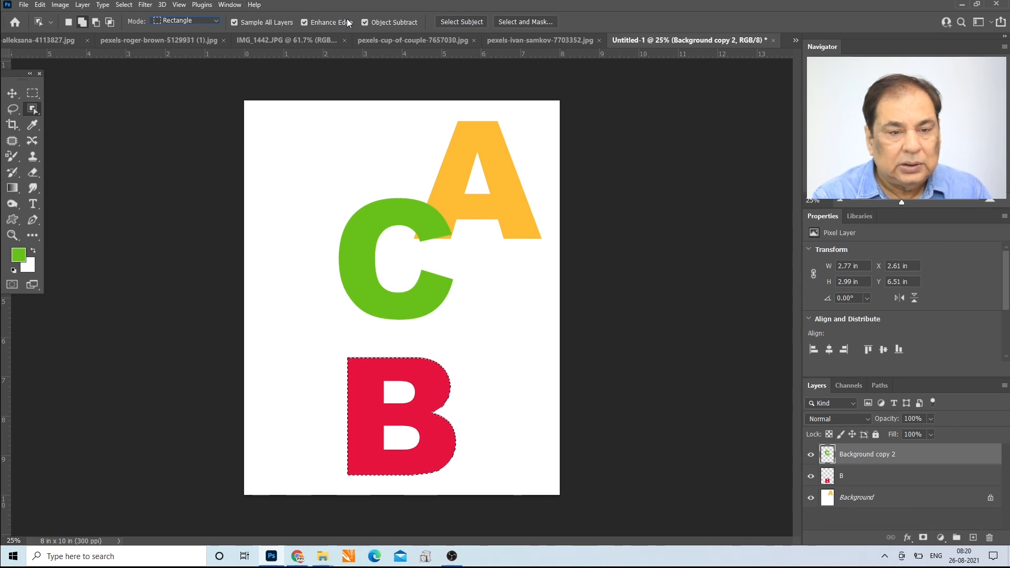
pyautogui.click(96, 21)
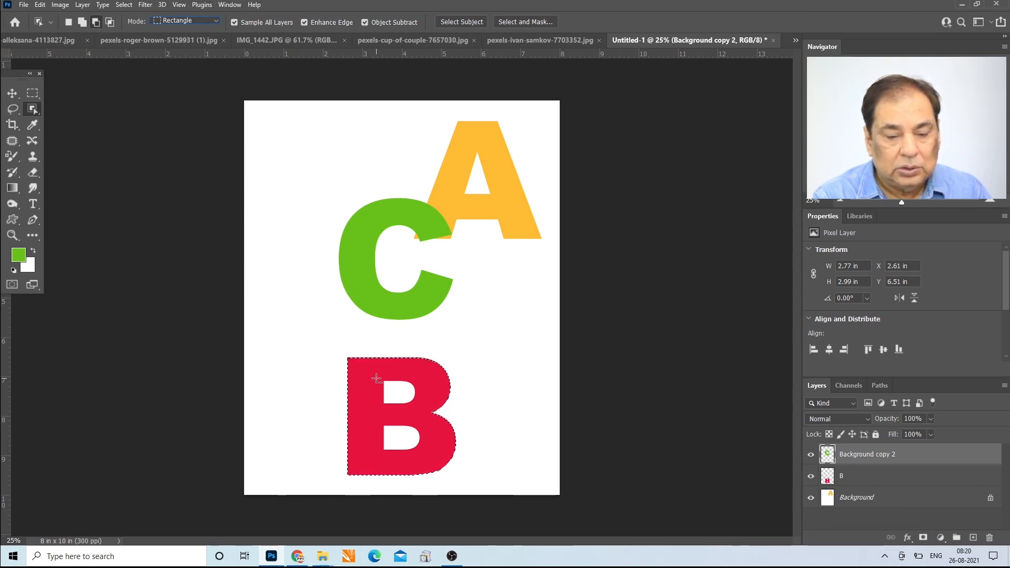